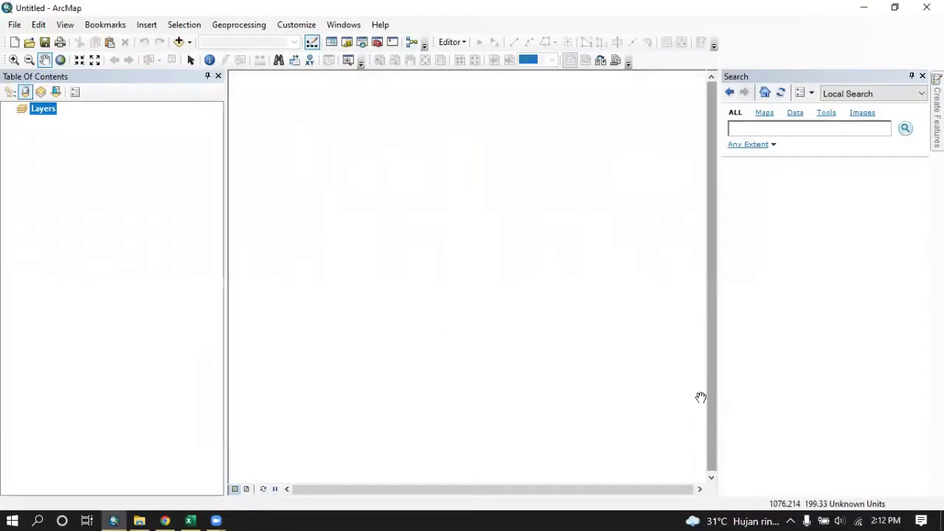
Add the raster suhu_stretch.tif from the Data TIF folder to the map.
{"action": "left_click", "coordinate": [178, 42]}
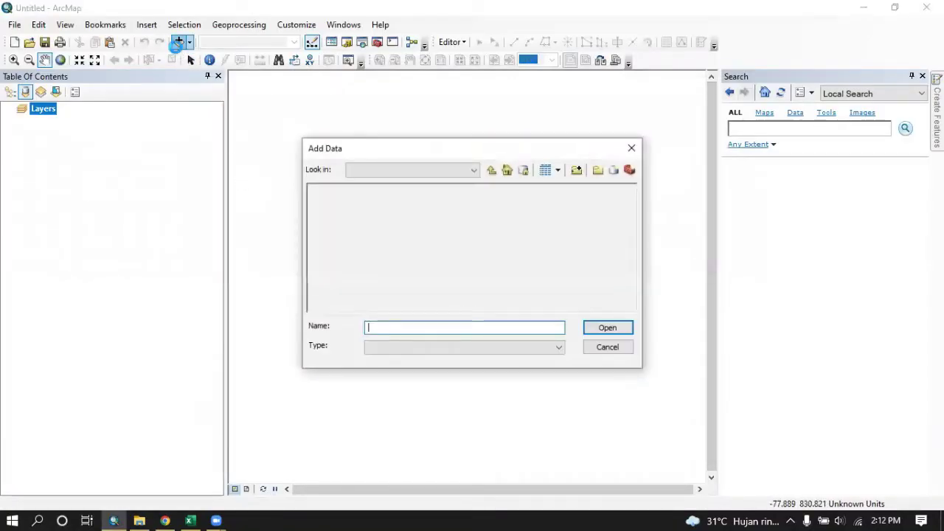
{"action": "left_click", "coordinate": [348, 250]}
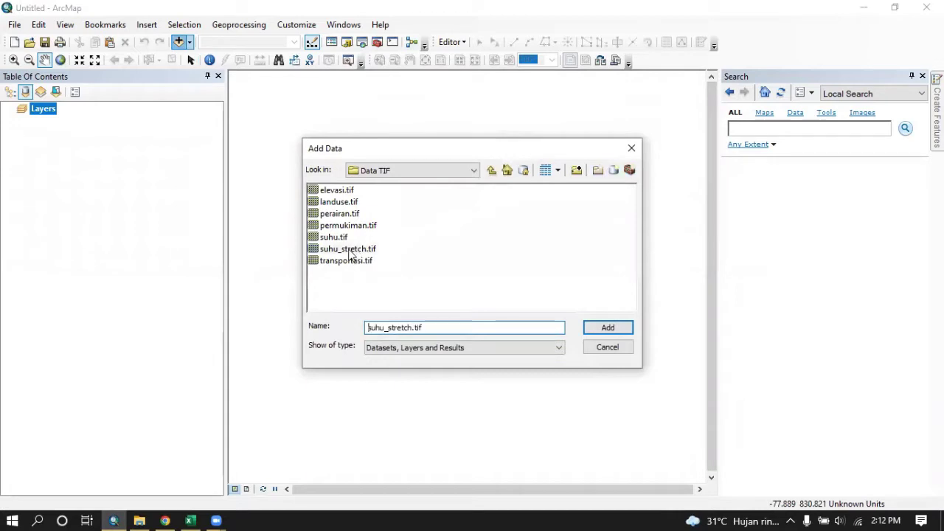
{"action": "left_click", "coordinate": [613, 326]}
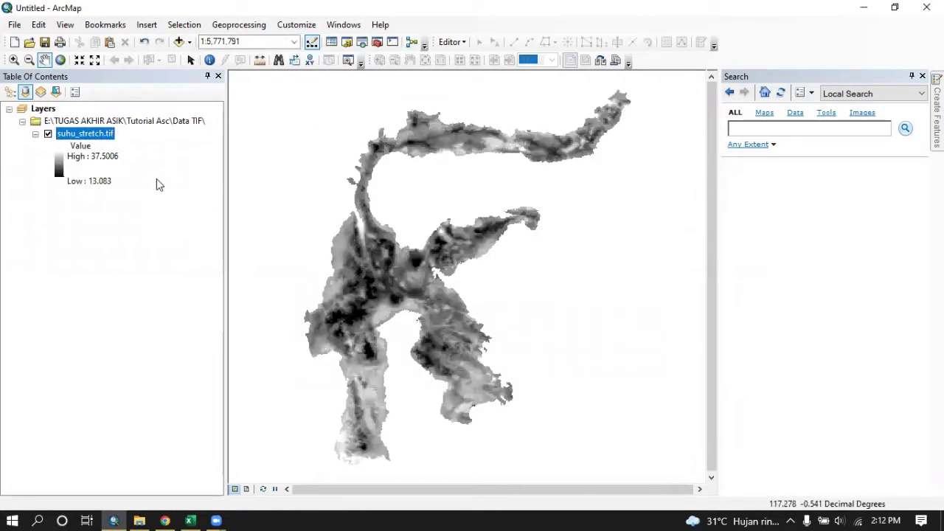
Examine the columns and rows and the cell size in the source properties of the suhu_stretch.tif layer.
{"action": "right_click", "coordinate": [110, 133]}
{"action": "left_click", "coordinate": [151, 332]}
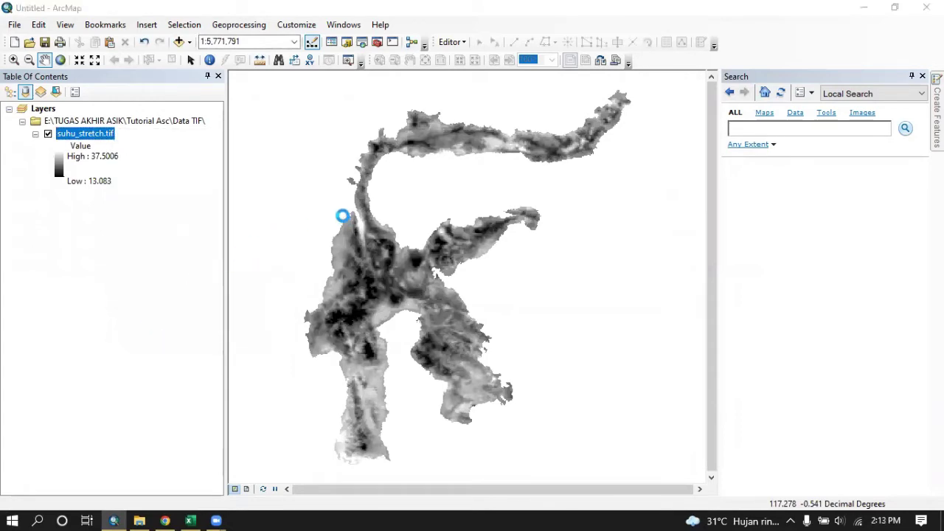
{"action": "left_click", "coordinate": [294, 117]}
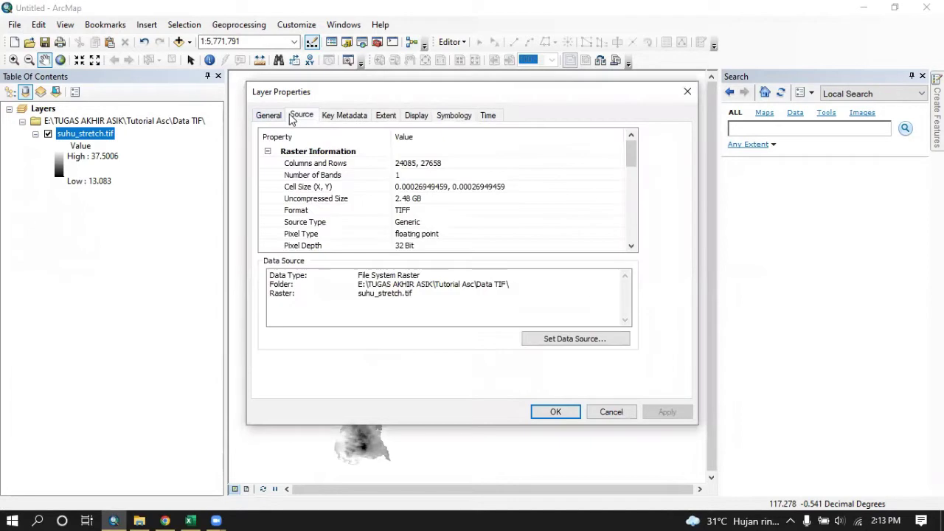
{"action": "left_click", "coordinate": [433, 187]}
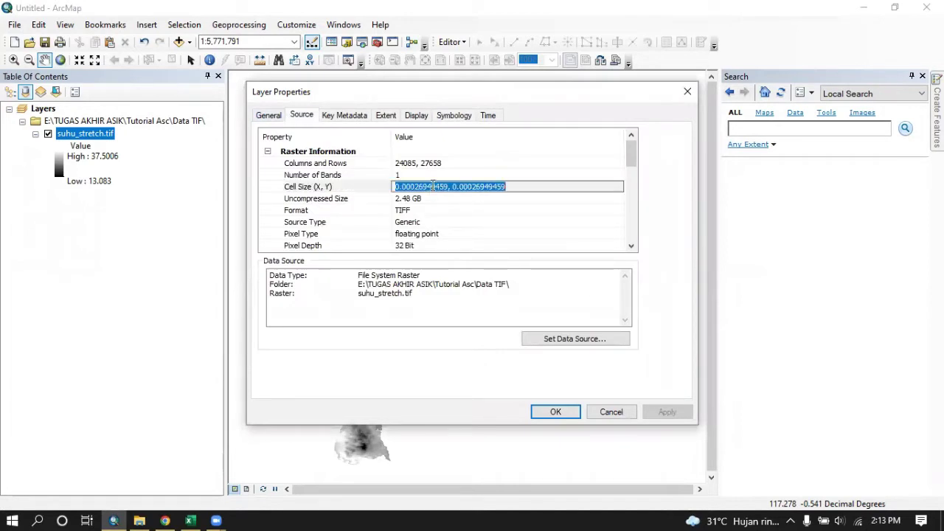
{"action": "left_click", "coordinate": [421, 164]}
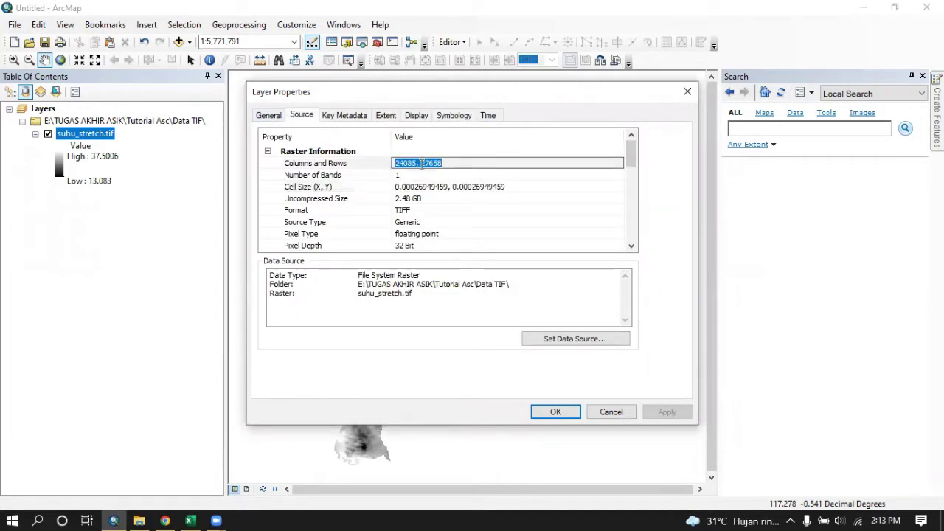
{"action": "left_click", "coordinate": [426, 187]}
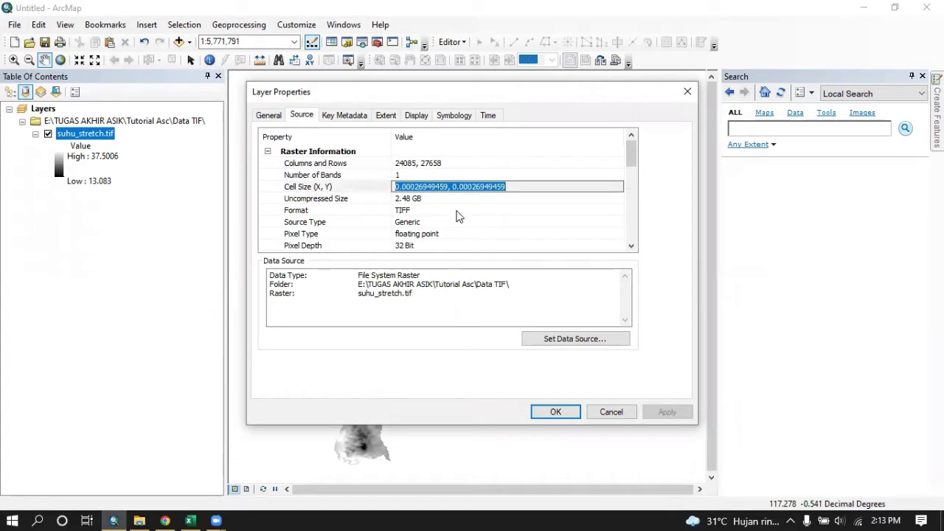
Review the top, left, right and bottom extent coordinates of suhu_stretch.tif and close the layer properties.
{"action": "left_click_drag", "start_coordinate": [628, 161], "coordinate": [635, 194]}
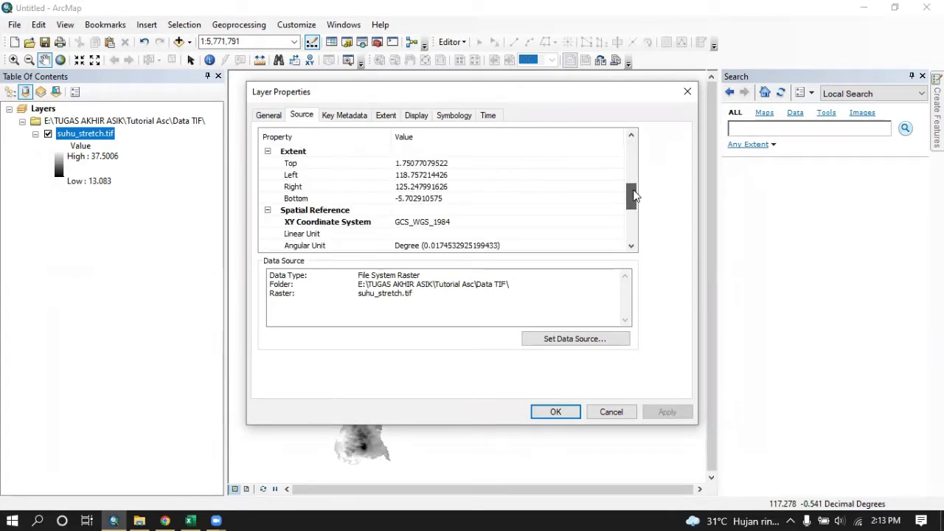
{"action": "left_click", "coordinate": [417, 164]}
{"action": "left_click", "coordinate": [422, 175]}
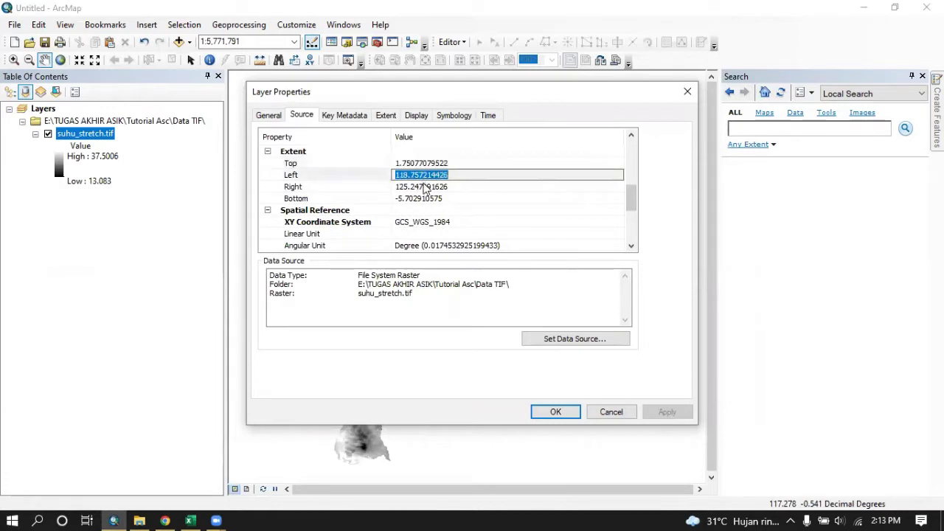
{"action": "left_click", "coordinate": [426, 188]}
{"action": "left_click", "coordinate": [427, 200]}
{"action": "left_click", "coordinate": [632, 206]}
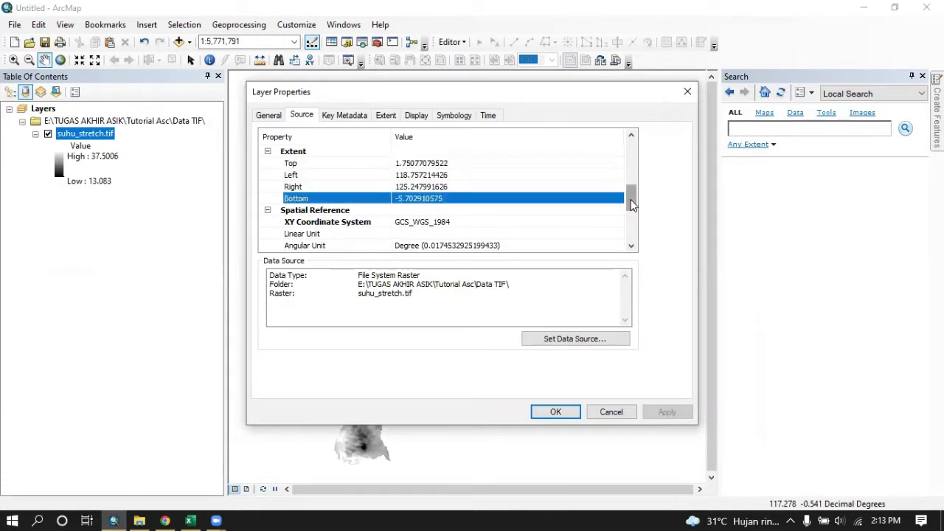
{"action": "left_click_drag", "start_coordinate": [632, 206], "coordinate": [626, 141]}
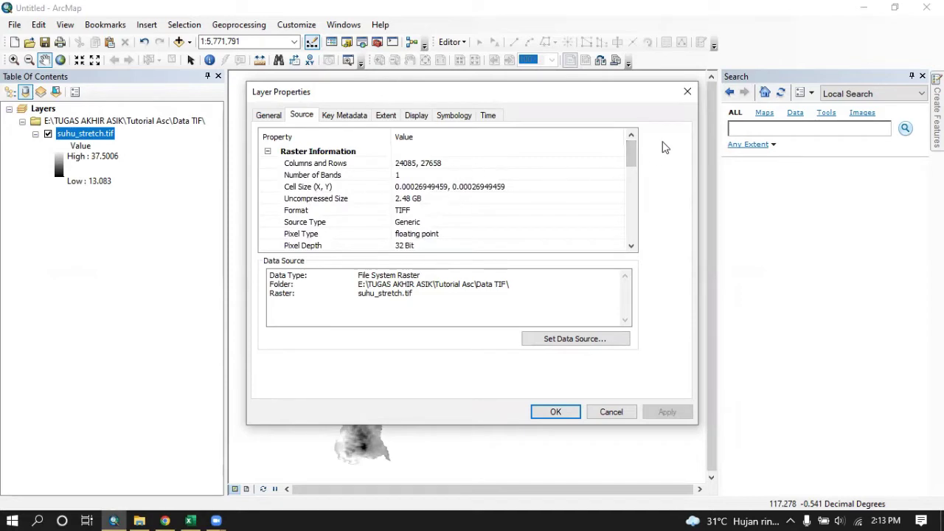
{"action": "left_click", "coordinate": [688, 93]}
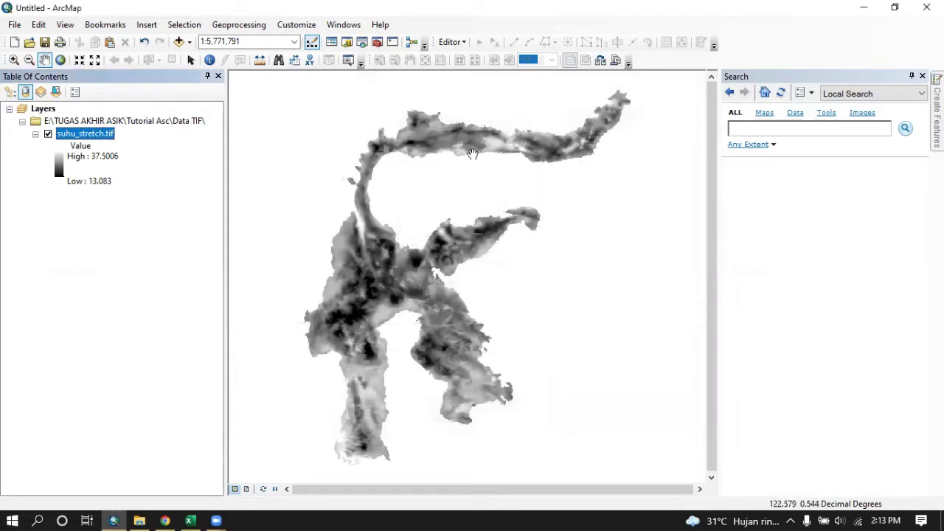
Consult the LST class ranges in the Variabel Excel workbook, and find and open the Spatial Analyst Reclassify tool in ArcMap.
{"action": "left_click", "coordinate": [191, 521]}
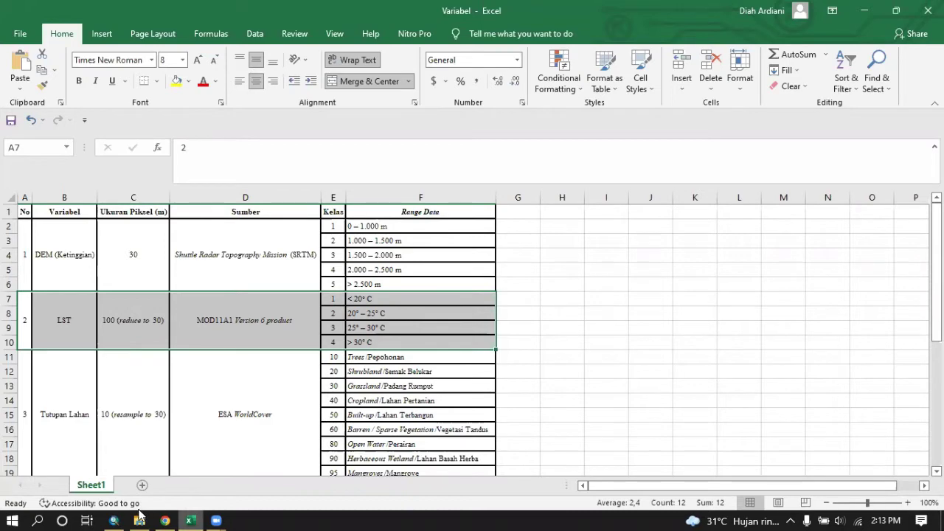
{"action": "left_click", "coordinate": [118, 519]}
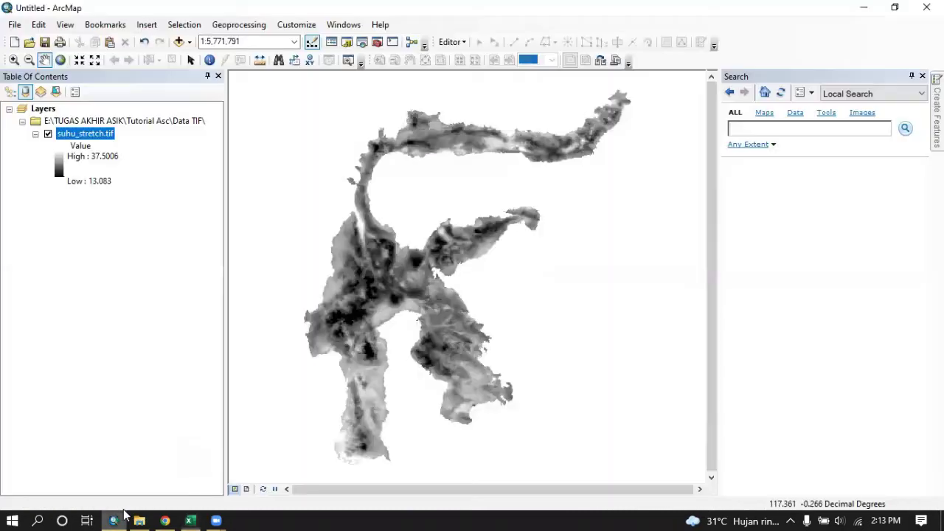
{"action": "left_click", "coordinate": [747, 130]}
{"action": "type", "text": "recl"}
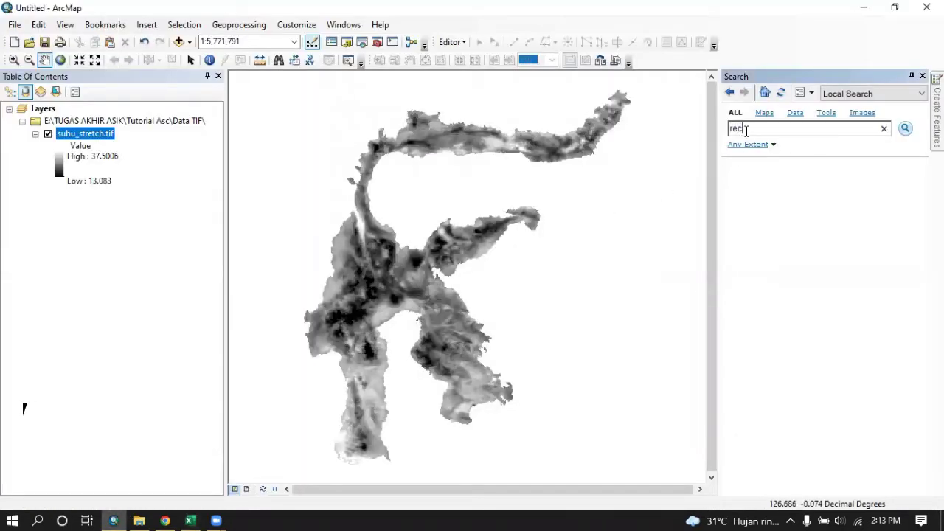
{"action": "type", "text": "assify"}
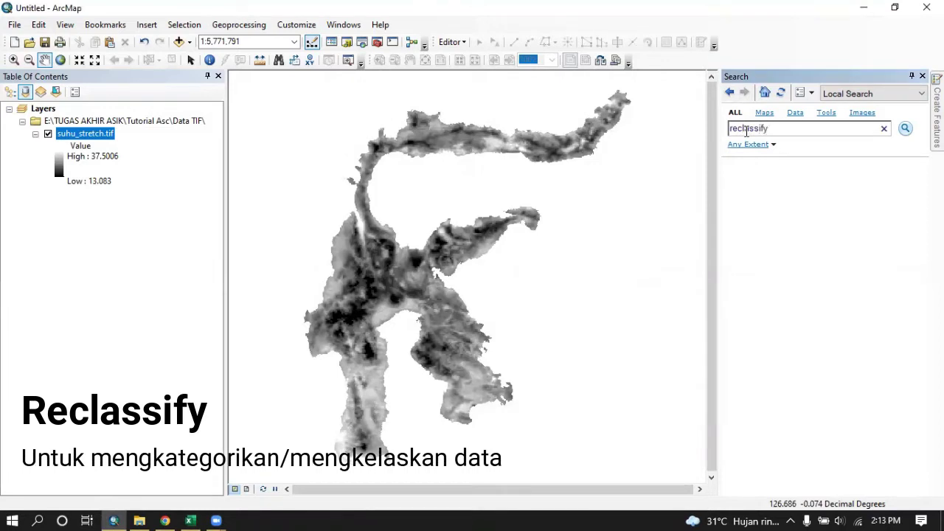
{"action": "key", "text": "Return"}
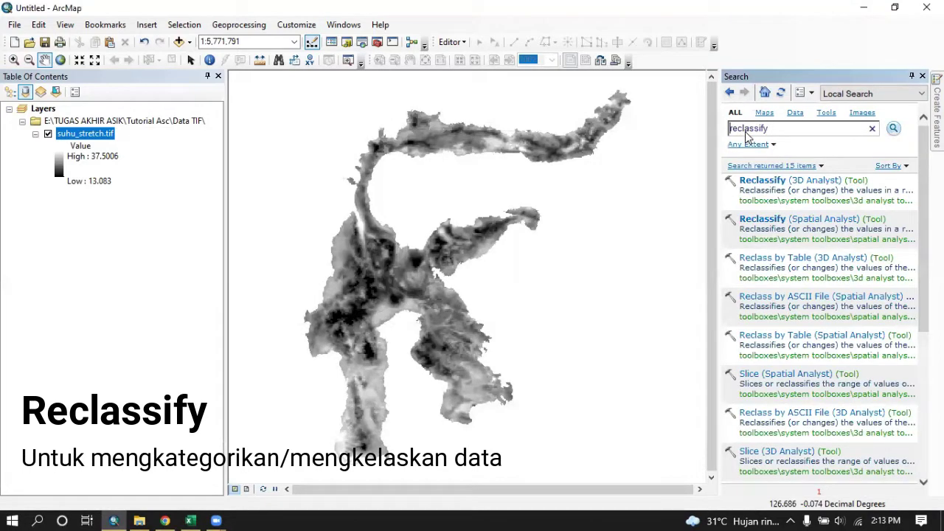
{"action": "left_click", "coordinate": [797, 220]}
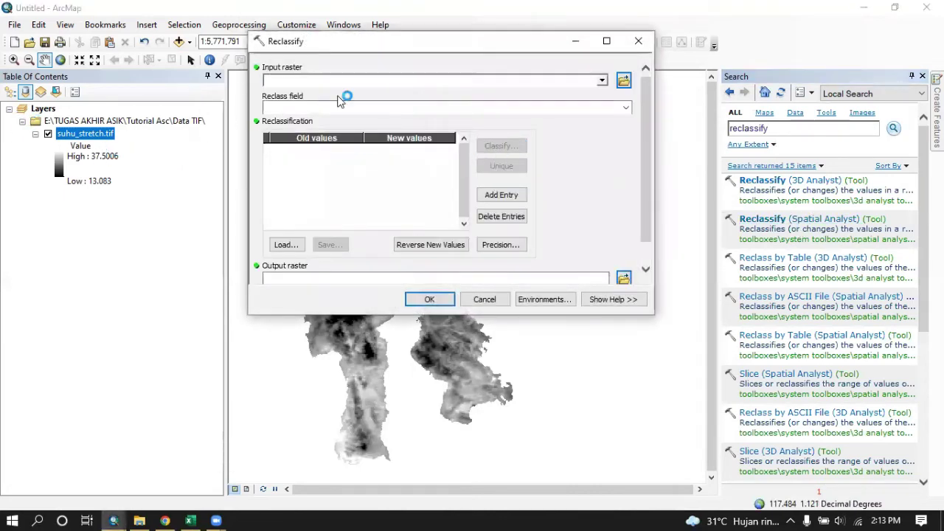
Use suhu_stretch.tif as the Reclassify input raster and set its classification to 4 classes.
{"action": "left_click", "coordinate": [109, 138]}
{"action": "left_click_drag", "start_coordinate": [109, 137], "coordinate": [287, 80]}
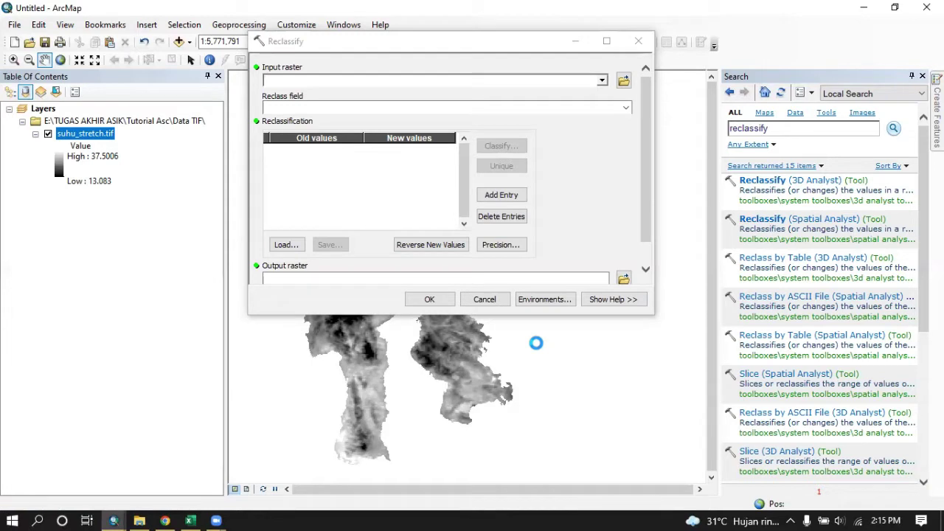
{"action": "left_click", "coordinate": [502, 145]}
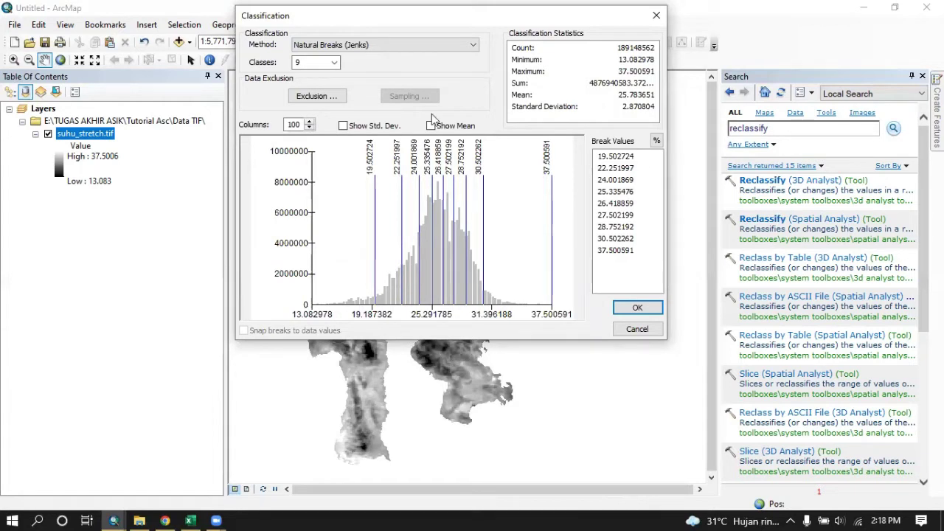
{"action": "left_click", "coordinate": [317, 63]}
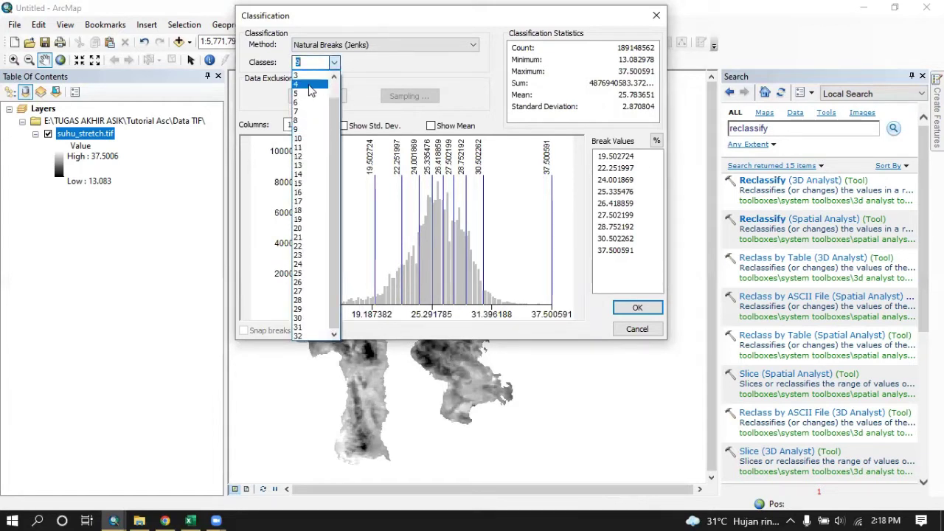
{"action": "left_click", "coordinate": [310, 97]}
Set the first two break values to 20 and 25, checking the LST ranges in the Excel workbook.
{"action": "left_click", "coordinate": [616, 157]}
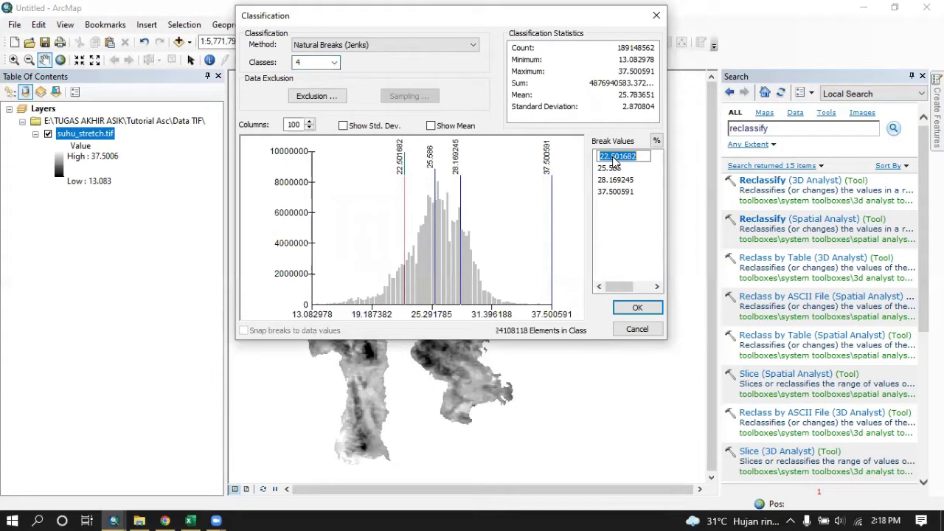
{"action": "type", "text": "20"}
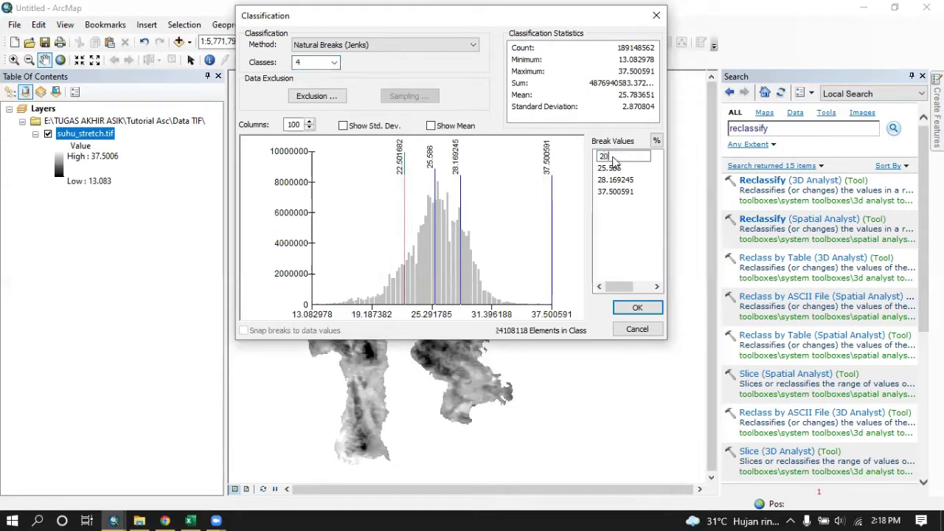
{"action": "key", "text": "Return"}
{"action": "left_click", "coordinate": [190, 520]}
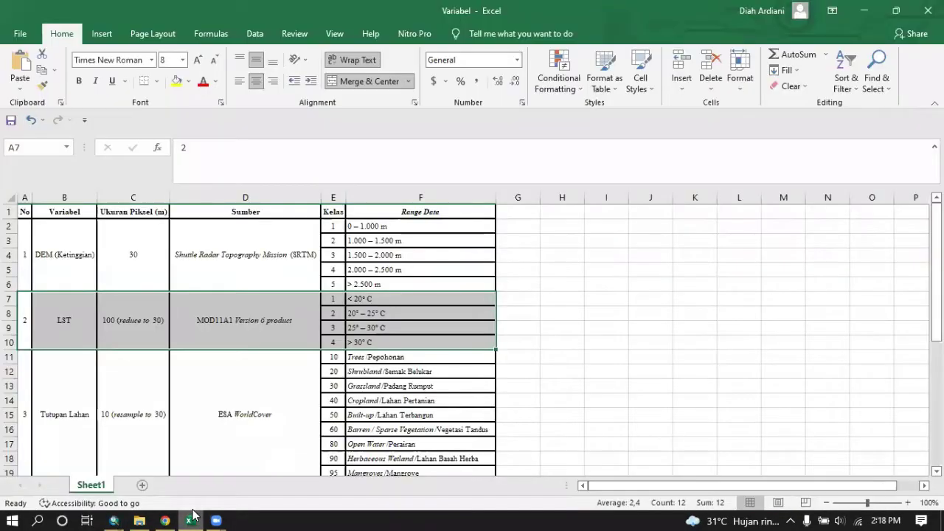
{"action": "left_click", "coordinate": [190, 520]}
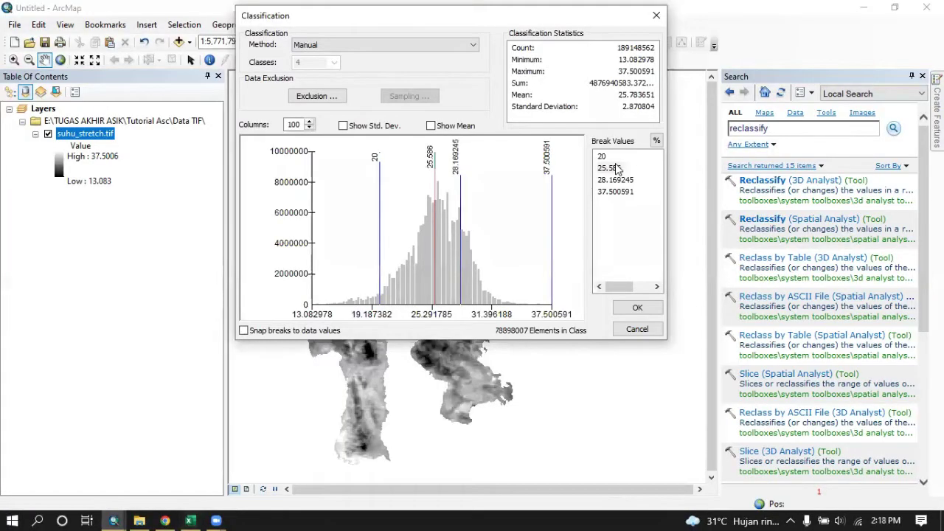
{"action": "left_click", "coordinate": [617, 170]}
{"action": "type", "text": "25"}
{"action": "key", "text": "Return"}
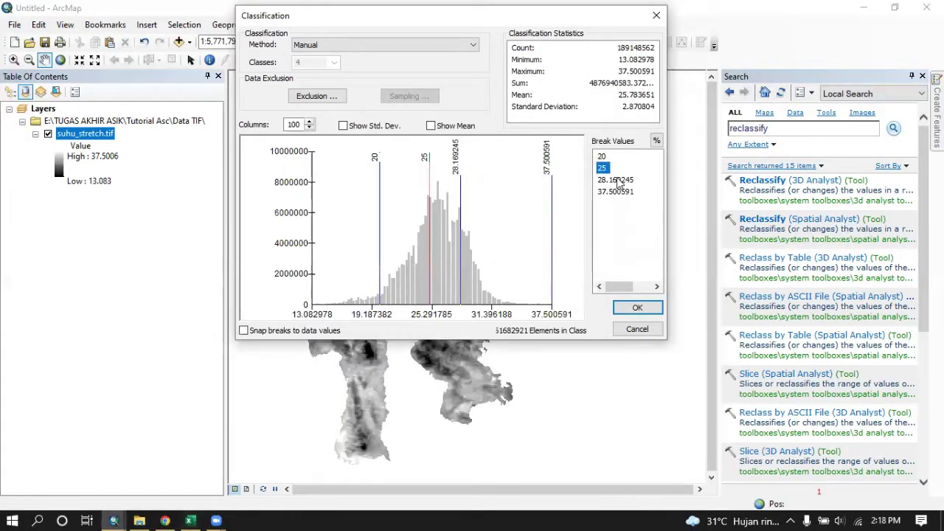
Check the LST ranges in Excel again, set the third break value to 30 and accept the classification.
{"action": "left_click", "coordinate": [191, 520]}
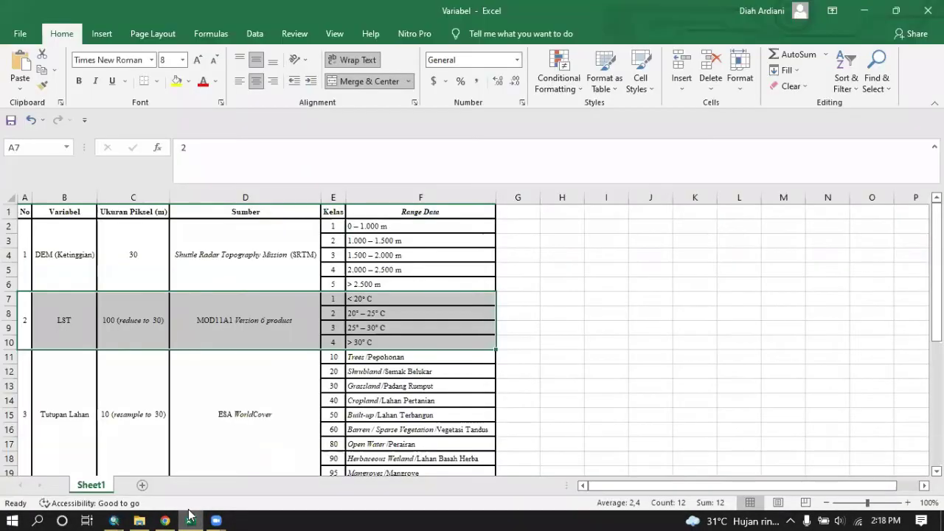
{"action": "left_click", "coordinate": [190, 520]}
{"action": "left_click", "coordinate": [609, 180]}
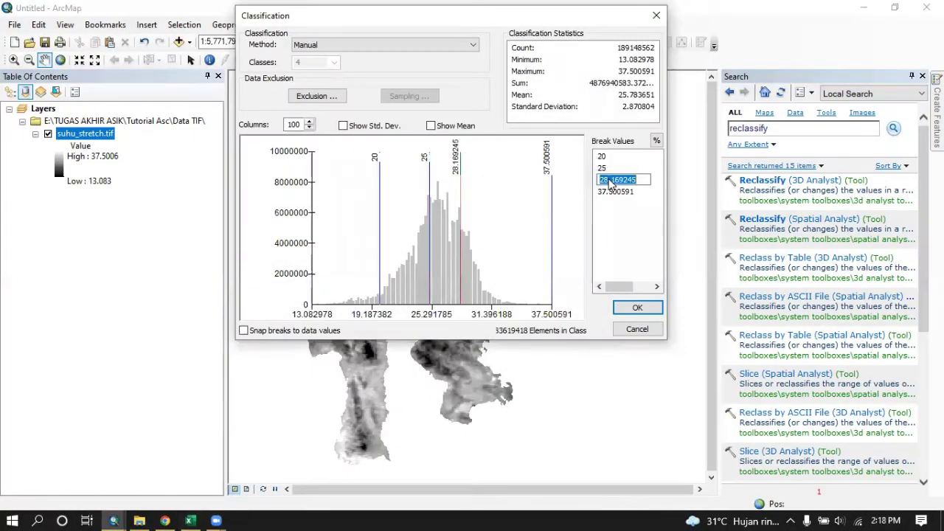
{"action": "type", "text": "30"}
{"action": "key", "text": "Return"}
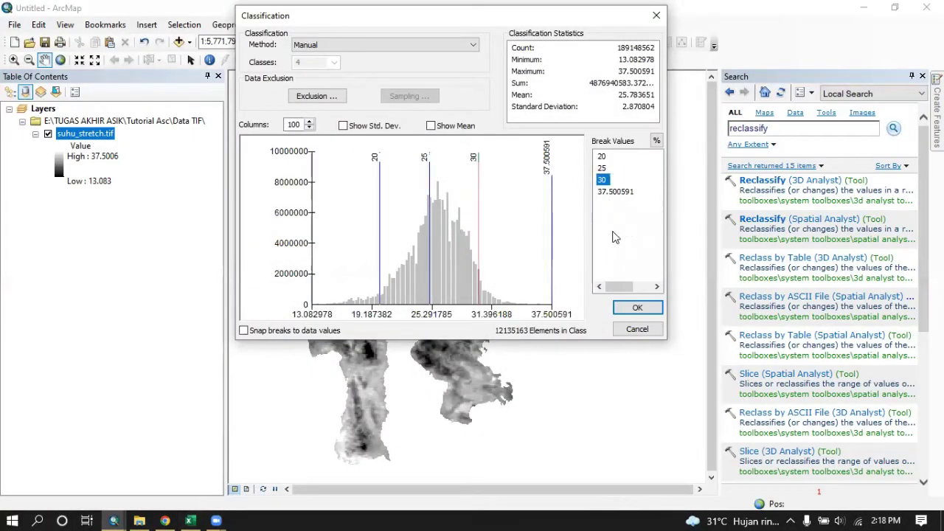
{"action": "left_click", "coordinate": [638, 309]}
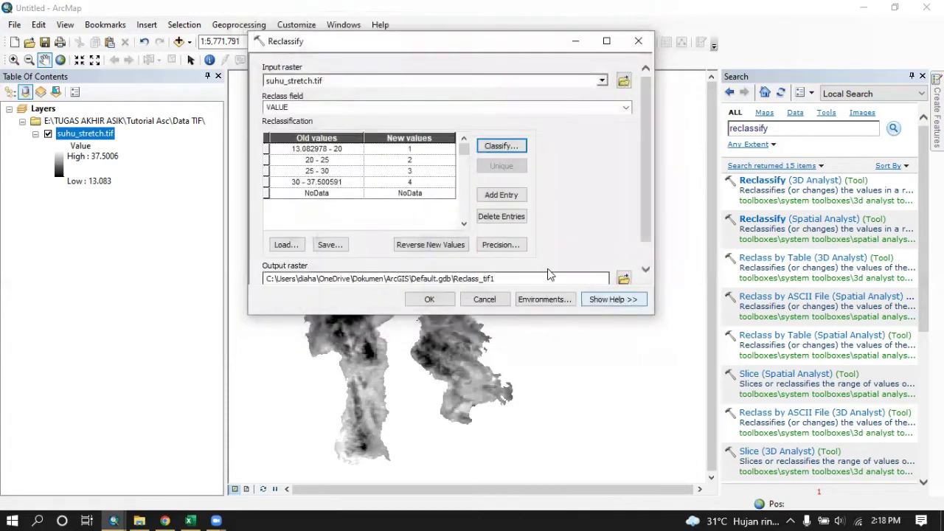
Set the Reclassify output raster to suhu_reclass.tif in the Data TIF folder.
{"action": "left_click", "coordinate": [623, 276]}
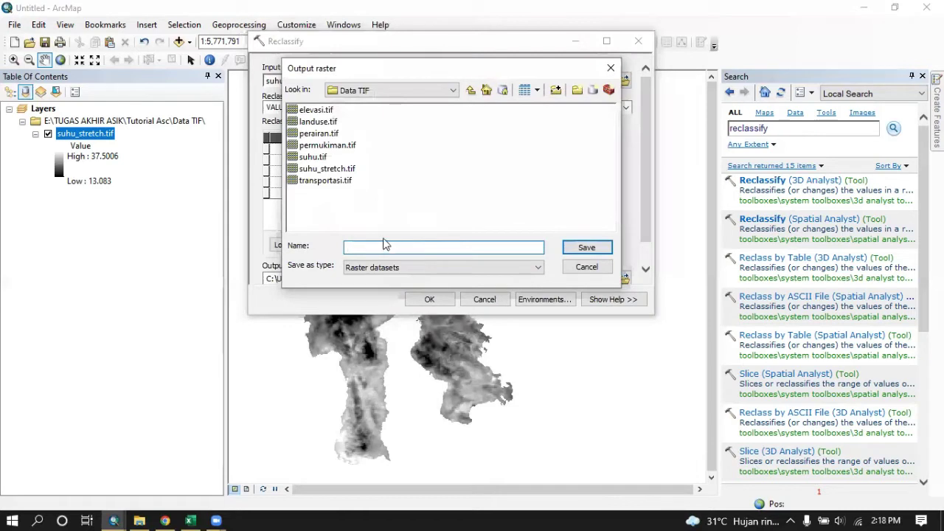
{"action": "type", "text": "suhu_"}
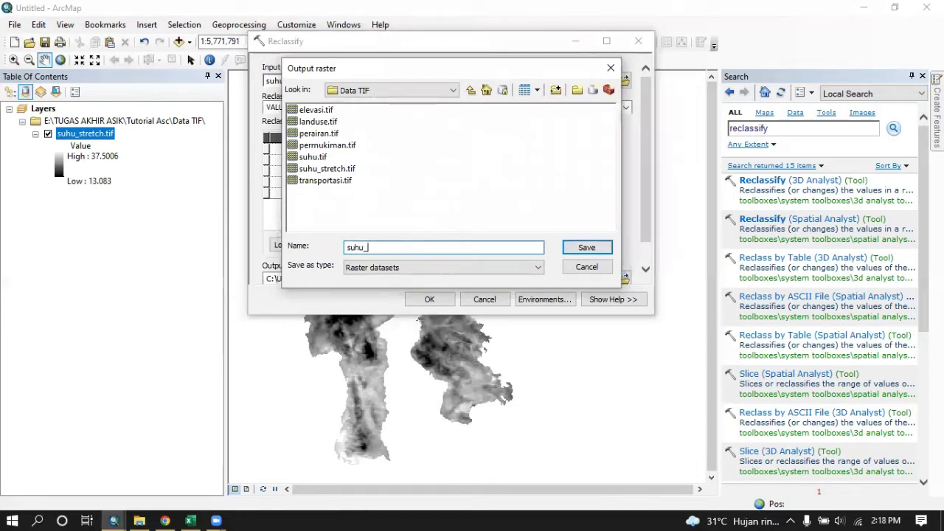
{"action": "type", "text": "reclass.tif"}
{"action": "key", "text": "Return"}
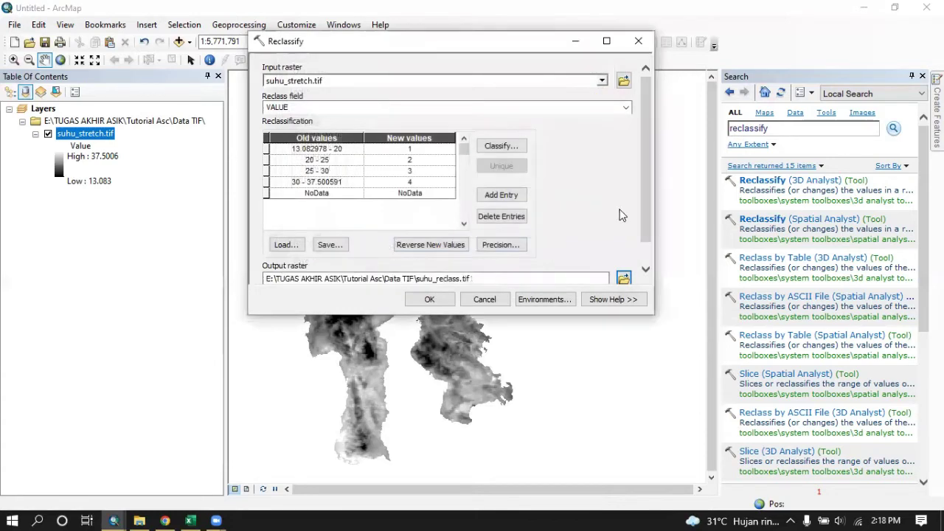
{"action": "scroll", "coordinate": [646, 228], "scroll_direction": "down", "scroll_amount": 1}
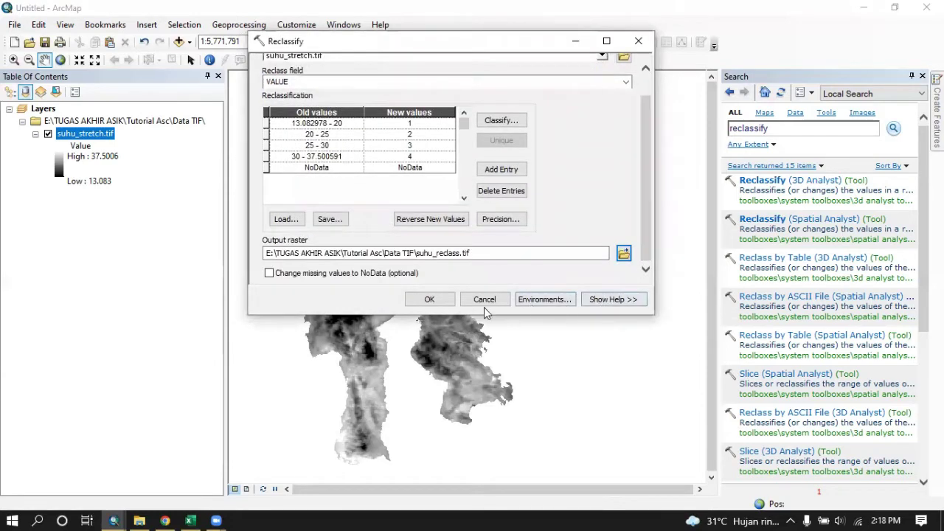
Enable changing missing values to NoData and run the Reclassify tool.
{"action": "left_click", "coordinate": [364, 273]}
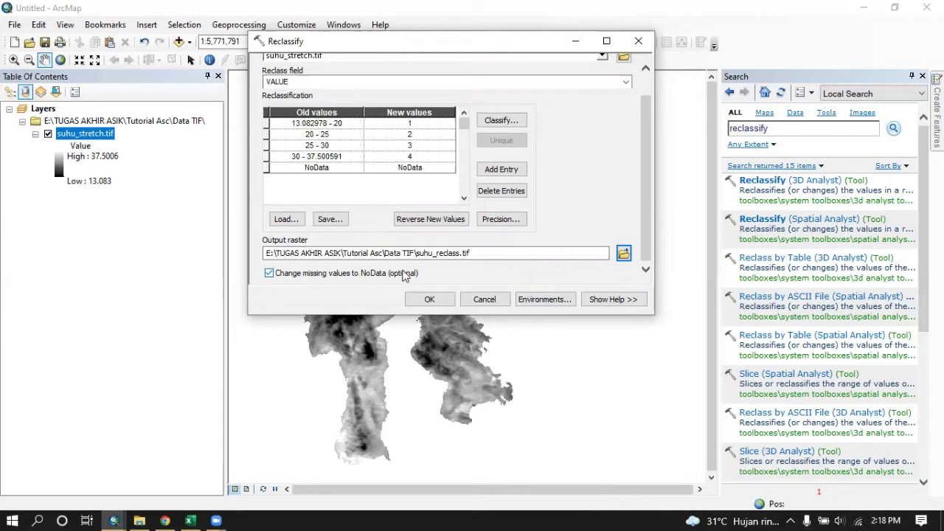
{"action": "left_click", "coordinate": [429, 299]}
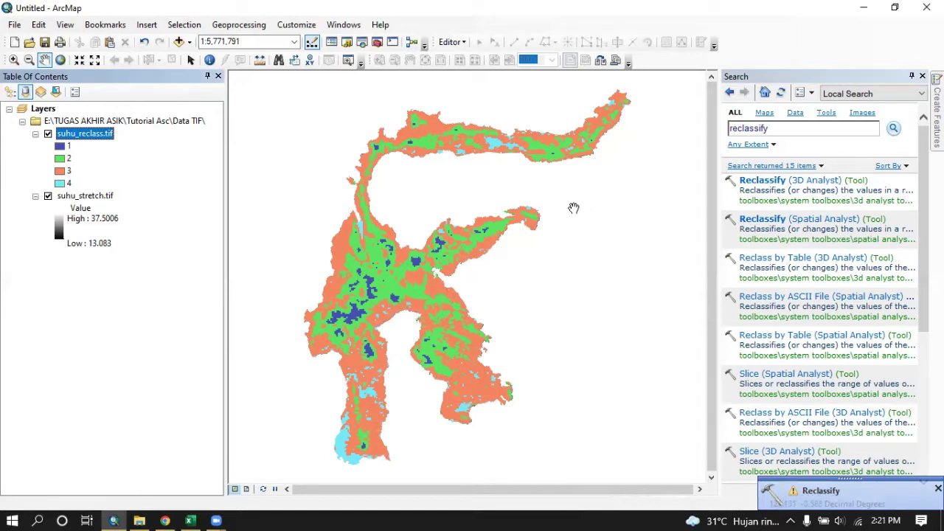
Examine the raster information and band statistics in the suhu_reclass.tif layer's source properties.
{"action": "right_click", "coordinate": [87, 136]}
{"action": "left_click", "coordinate": [138, 337]}
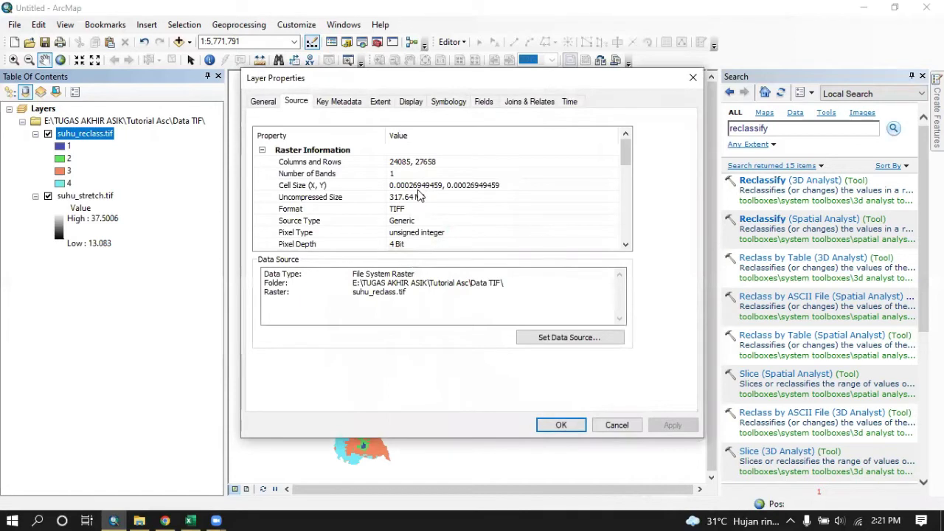
{"action": "scroll", "coordinate": [417, 196], "scroll_direction": "down", "scroll_amount": 1}
{"action": "scroll", "coordinate": [419, 201], "scroll_direction": "up", "scroll_amount": 1}
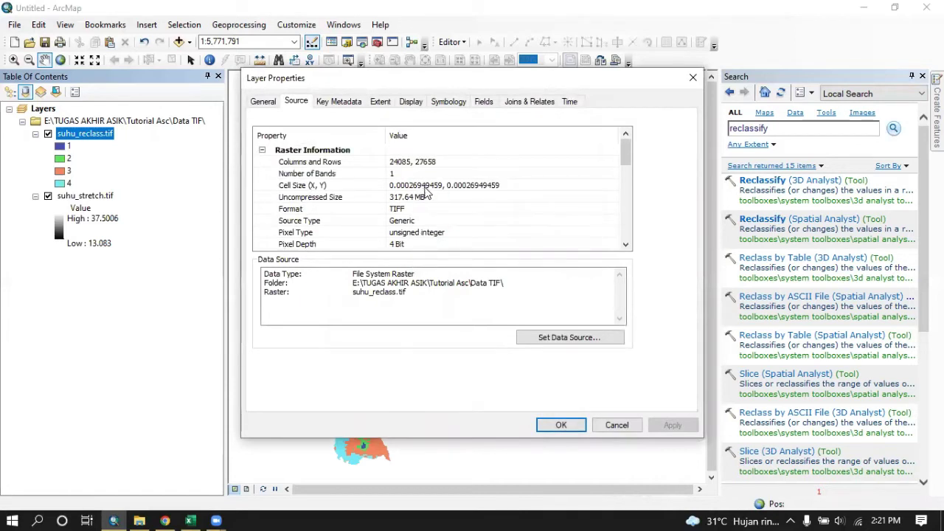
{"action": "scroll", "coordinate": [425, 197], "scroll_direction": "down", "scroll_amount": 2}
{"action": "scroll", "coordinate": [426, 198], "scroll_direction": "down", "scroll_amount": 5}
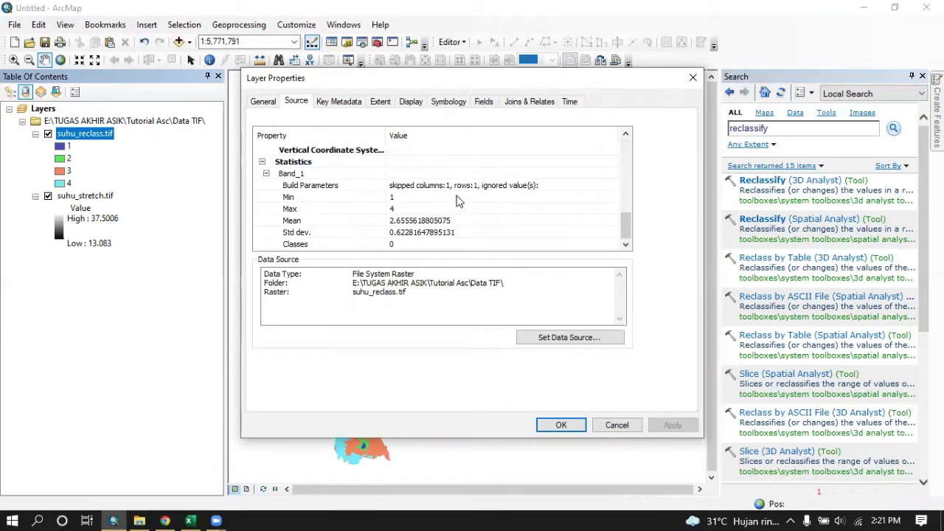
{"action": "left_click", "coordinate": [694, 77]}
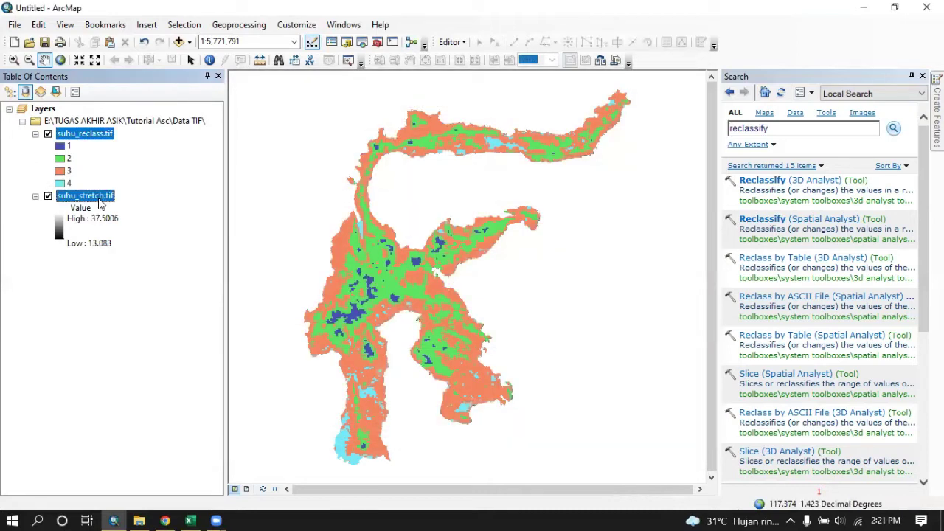
Examine the source properties and band statistics of the suhu_stretch.tif layer for comparison.
{"action": "right_click", "coordinate": [100, 196]}
{"action": "left_click", "coordinate": [162, 401]}
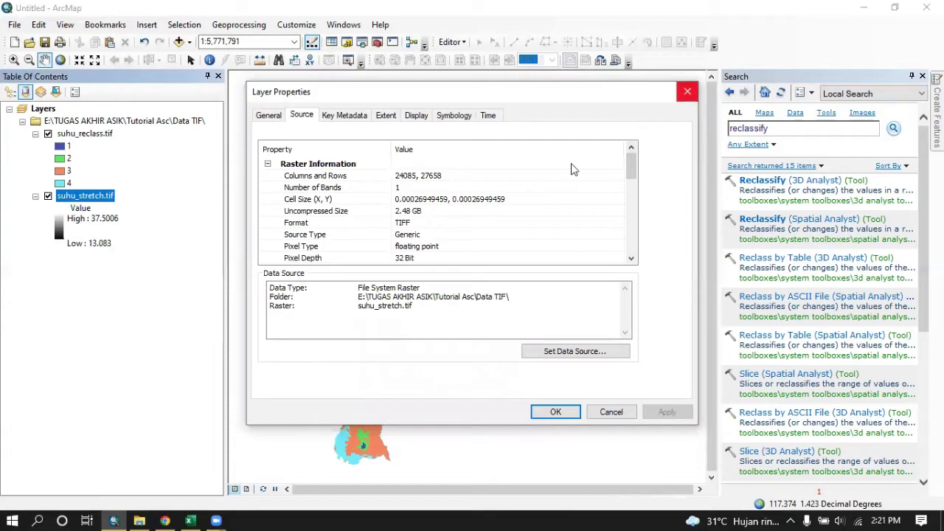
{"action": "scroll", "coordinate": [498, 214], "scroll_direction": "down", "scroll_amount": 10}
{"action": "scroll", "coordinate": [500, 228], "scroll_direction": "down", "scroll_amount": 1}
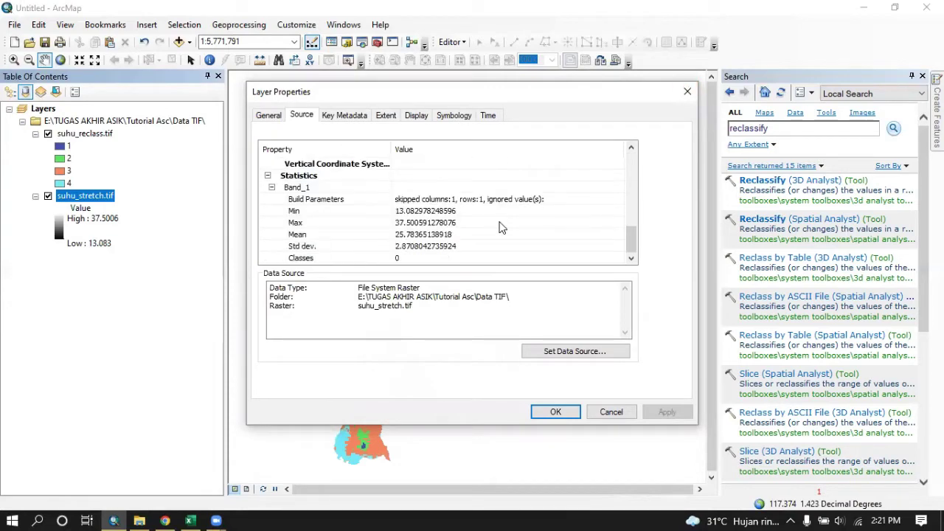
{"action": "left_click", "coordinate": [686, 92]}
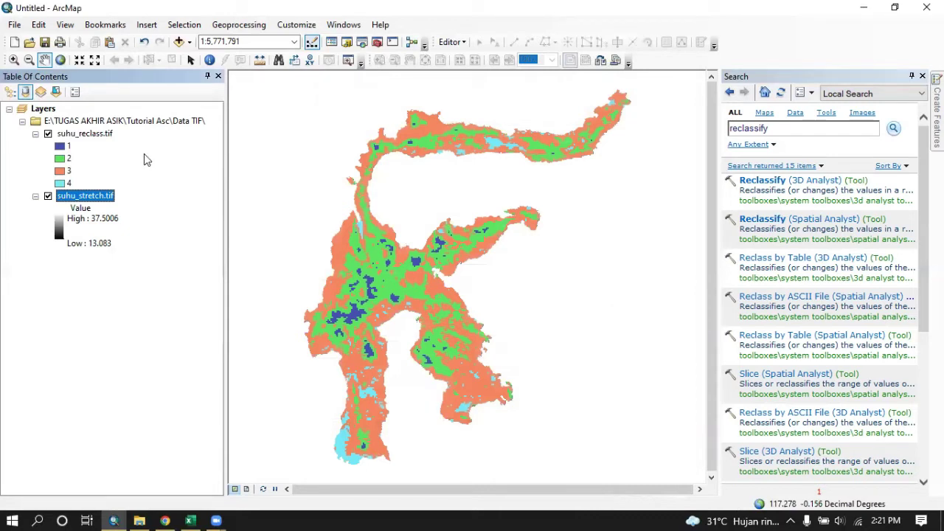
Search the tools for "raster to ascii" and open the Raster to ASCII conversion tool.
{"action": "left_click", "coordinate": [50, 110]}
{"action": "left_click_drag", "start_coordinate": [788, 130], "coordinate": [691, 133]}
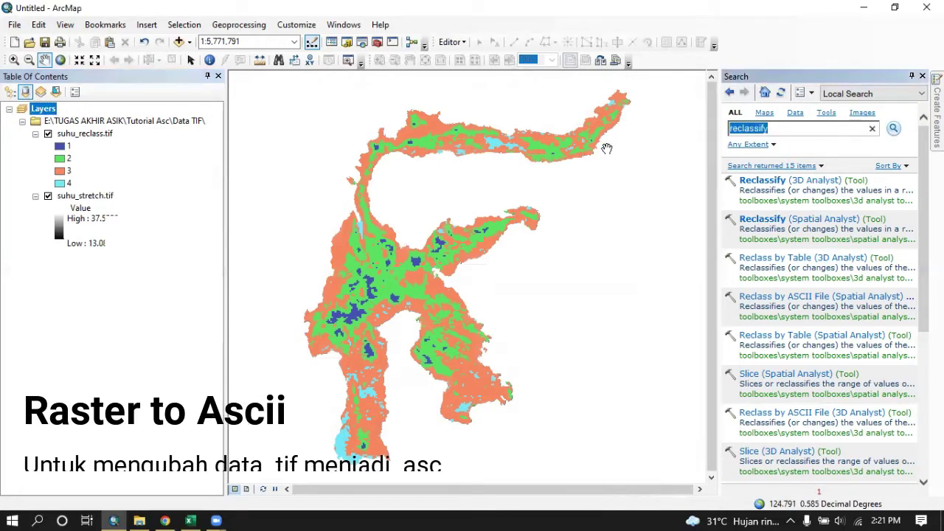
{"action": "type", "text": "a"}
{"action": "key", "text": "BackSpace"}
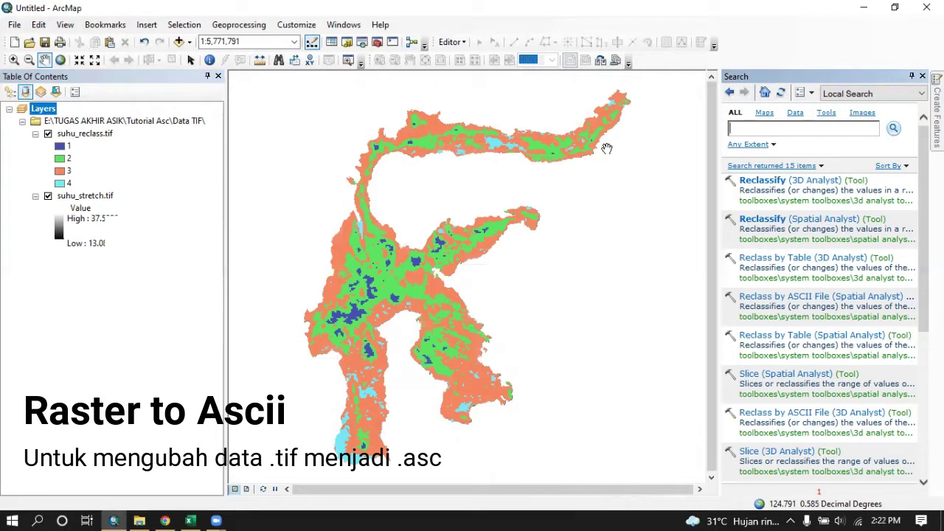
{"action": "type", "text": "raster to ascii"}
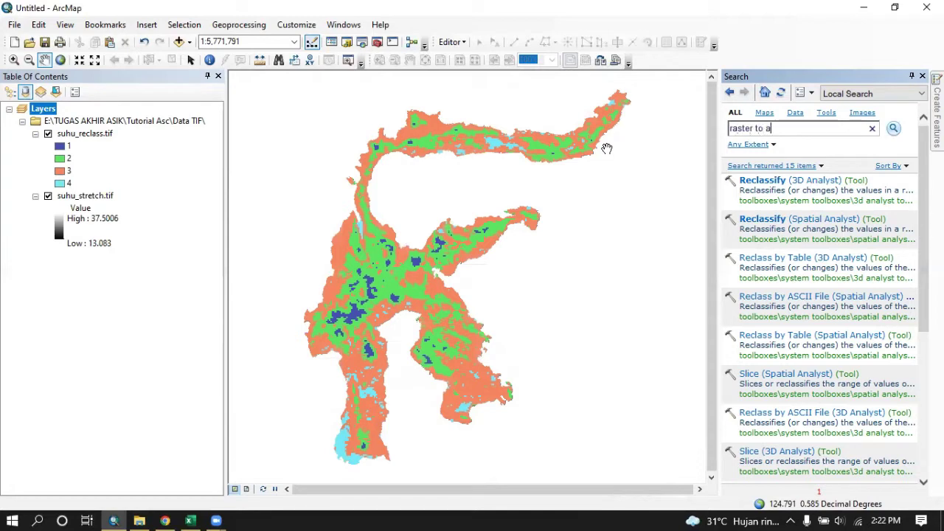
{"action": "key", "text": "Return"}
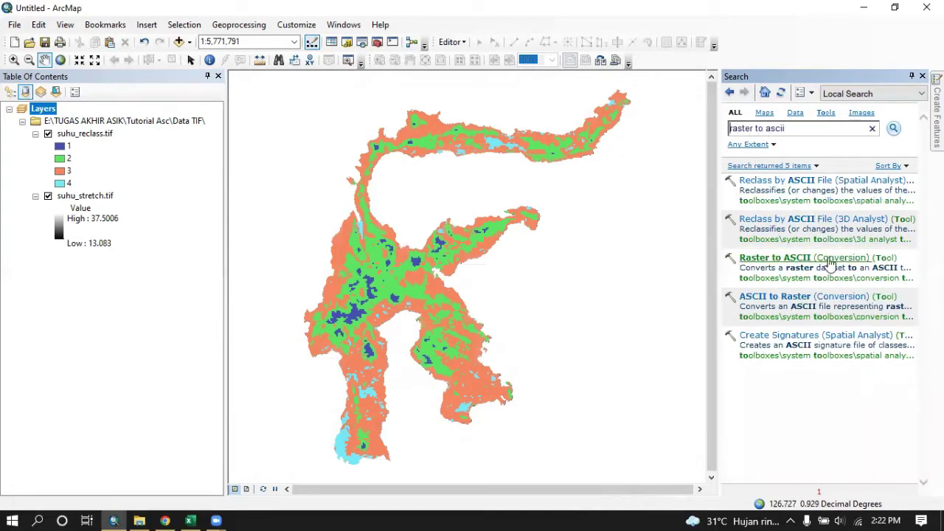
{"action": "left_click", "coordinate": [829, 258]}
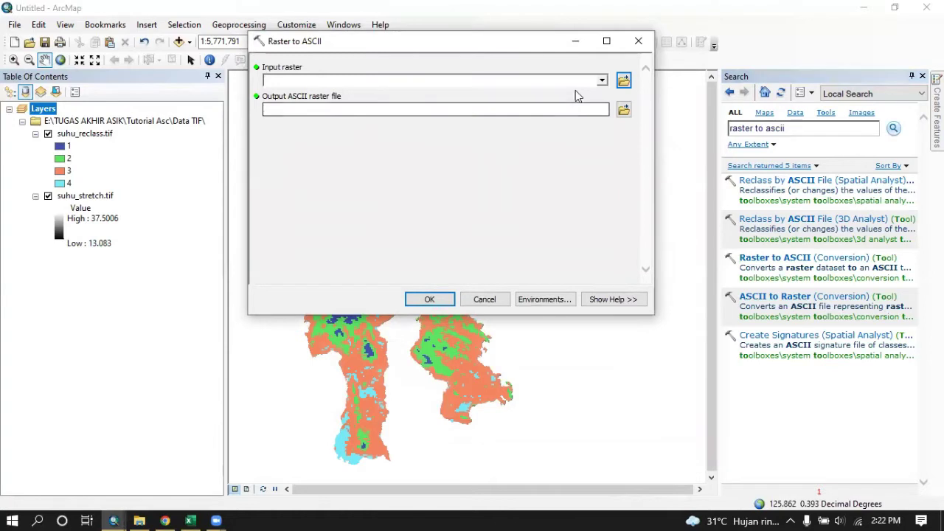
Use suhu_reclass.tif as the input raster and choose the second File type for saving the output ASCII raster.
{"action": "left_click", "coordinate": [602, 80]}
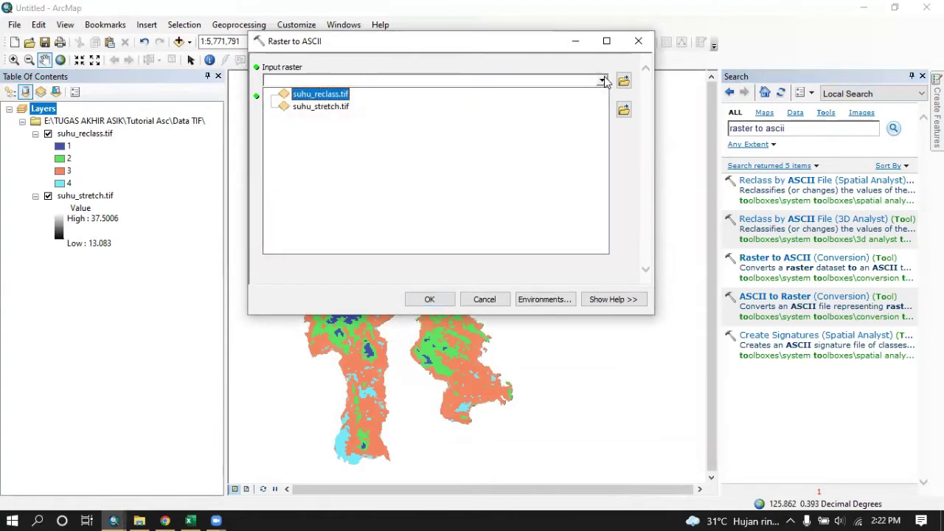
{"action": "left_click", "coordinate": [336, 96]}
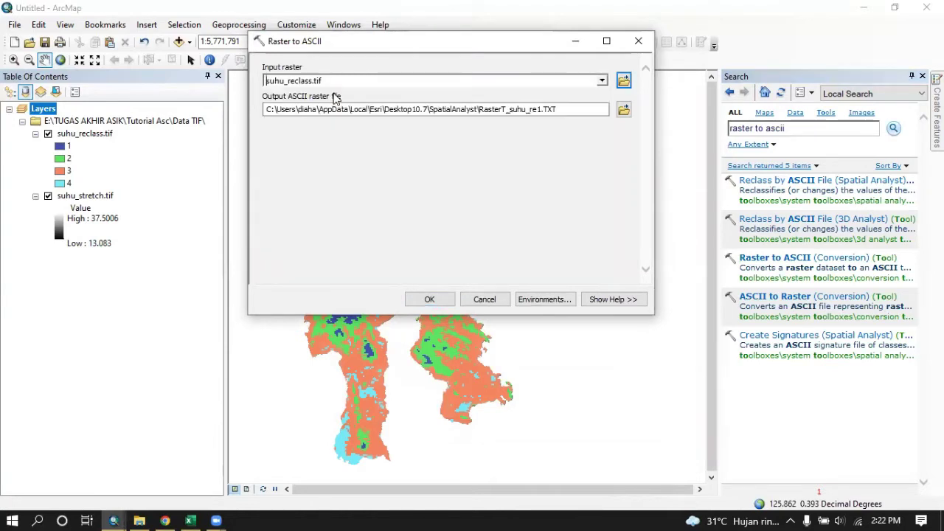
{"action": "left_click", "coordinate": [623, 110]}
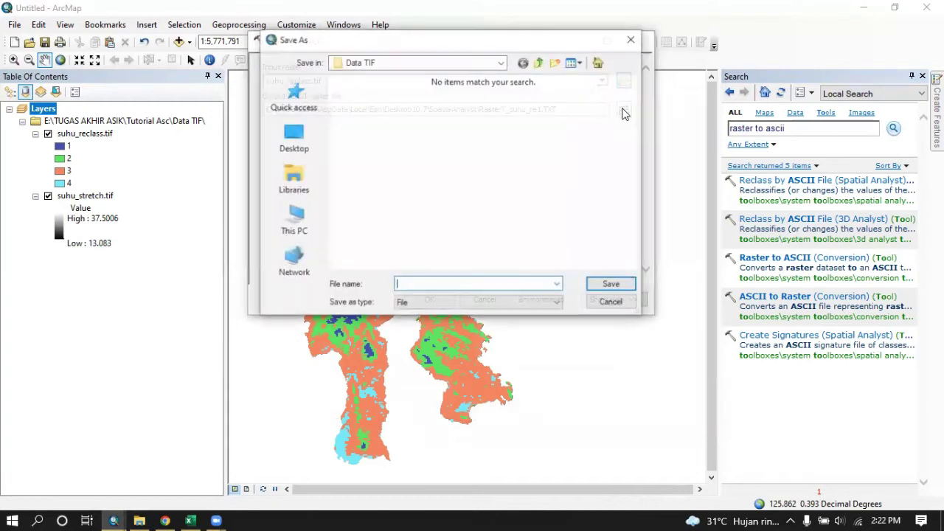
{"action": "left_click", "coordinate": [406, 305]}
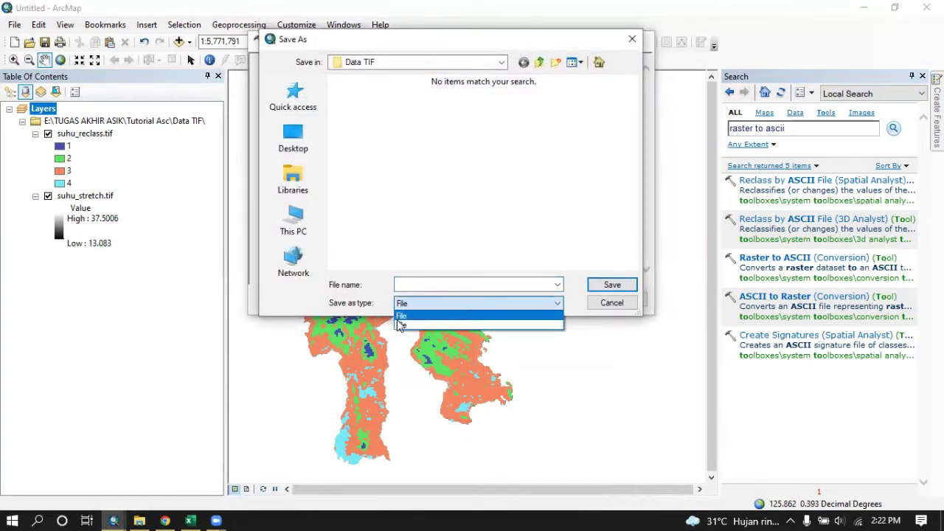
{"action": "left_click", "coordinate": [409, 326]}
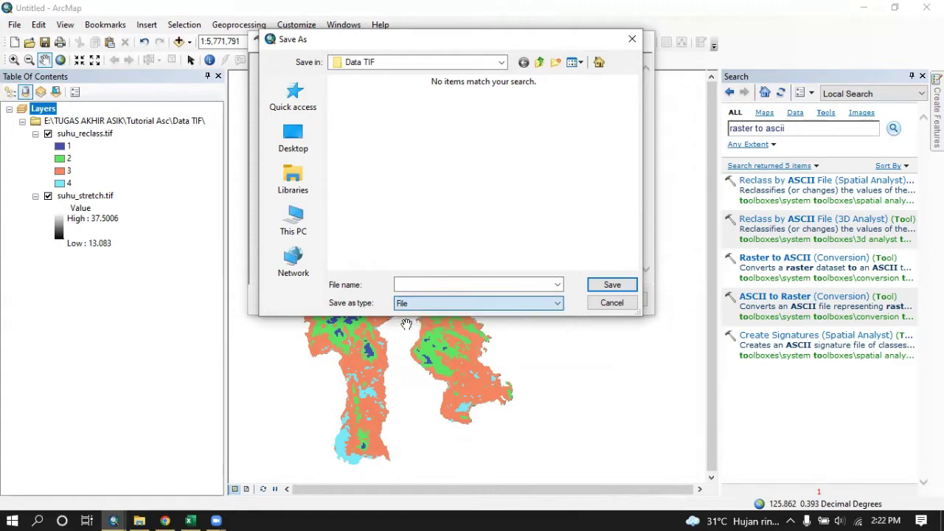
Create a folder named ASCII inside TUGAS AKHIR ASIK\Tutorial Asc on drive E: and open it as the save location.
{"action": "key", "text": "shift+Tab"}
{"action": "key", "text": "shift+Tab"}
{"action": "key", "text": "shift+Tab"}
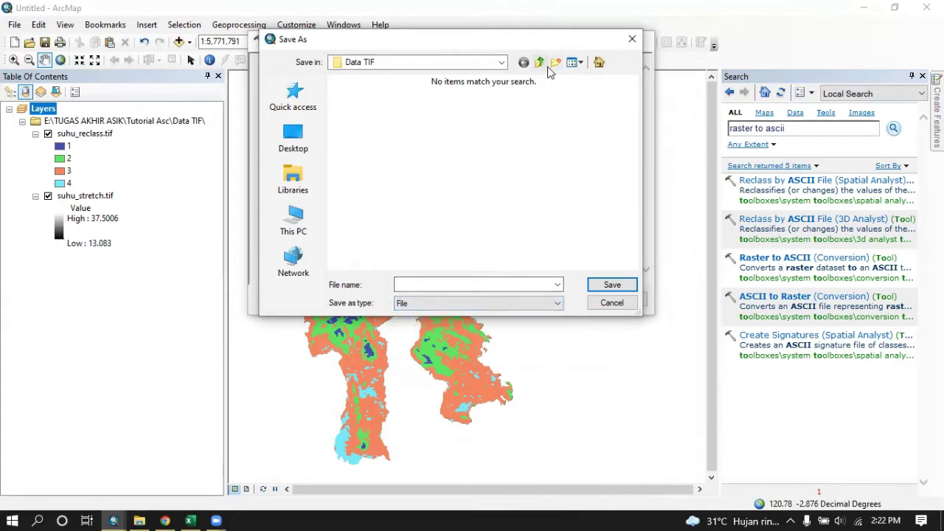
{"action": "key", "text": "alt+Down"}
{"action": "key", "text": "Up"}
{"action": "key", "text": "Up"}
{"action": "key", "text": "Up"}
{"action": "key", "text": "Return"}
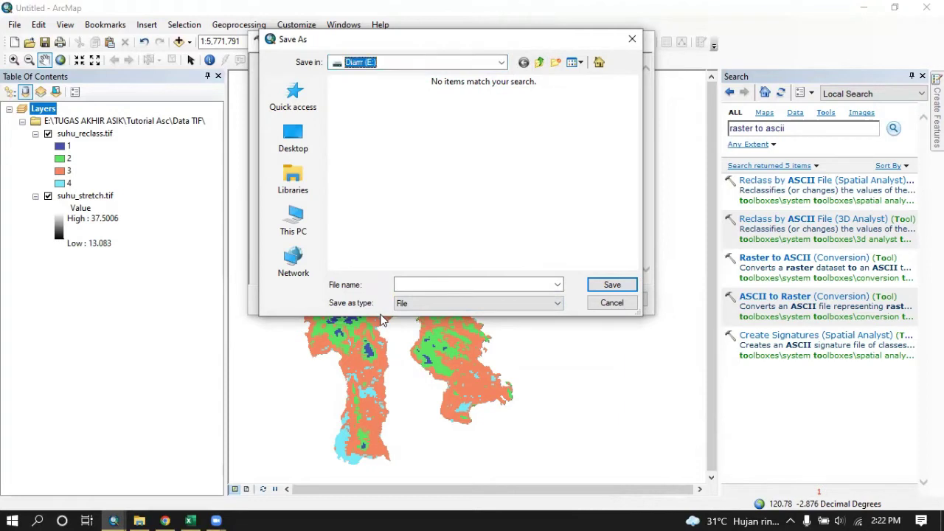
{"action": "double_click", "coordinate": [412, 114]}
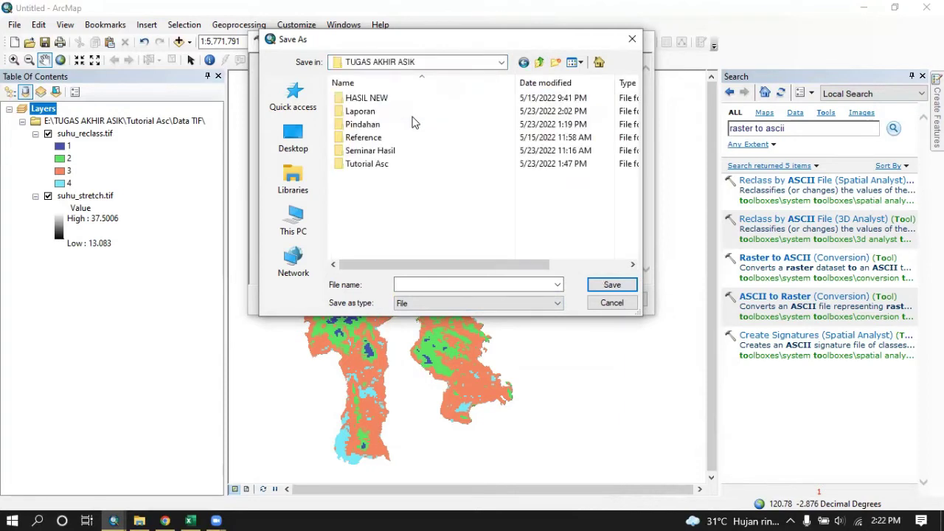
{"action": "double_click", "coordinate": [377, 163]}
{"action": "left_click", "coordinate": [554, 62]}
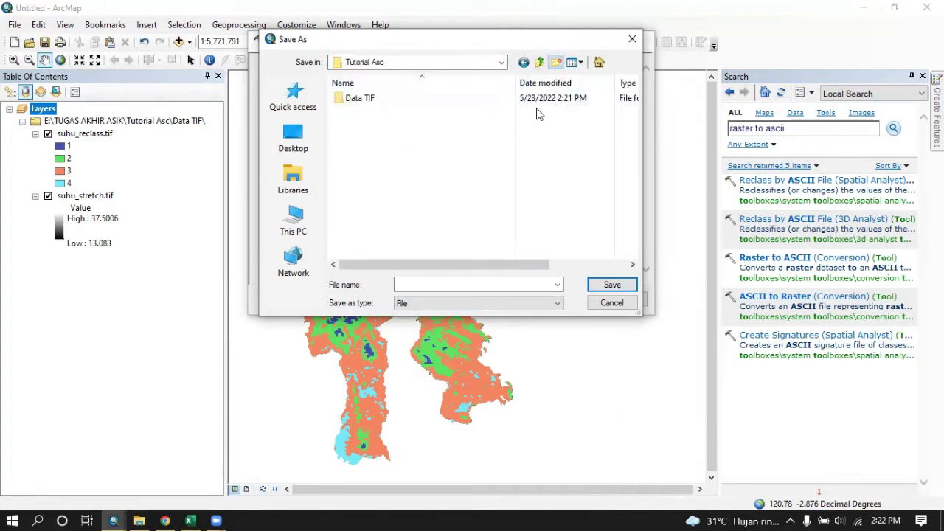
{"action": "type", "text": "ASCII"}
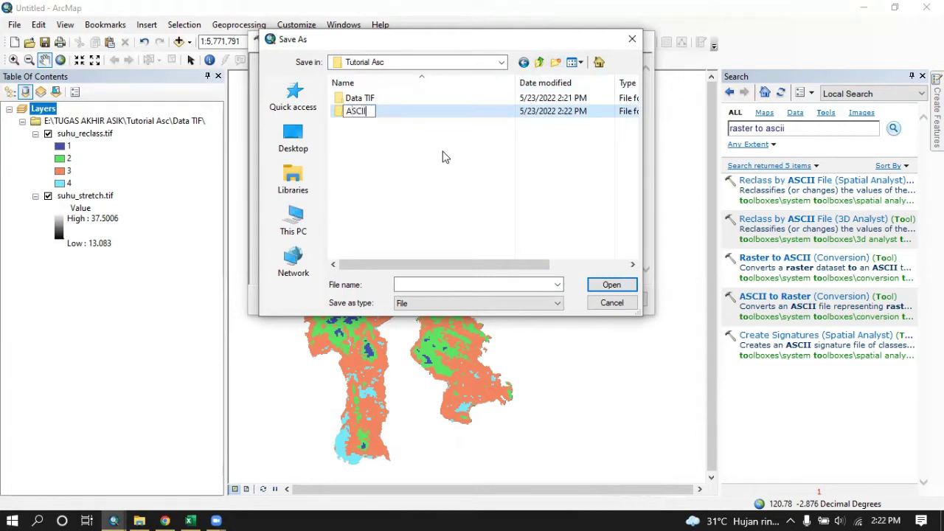
{"action": "key", "text": "Return"}
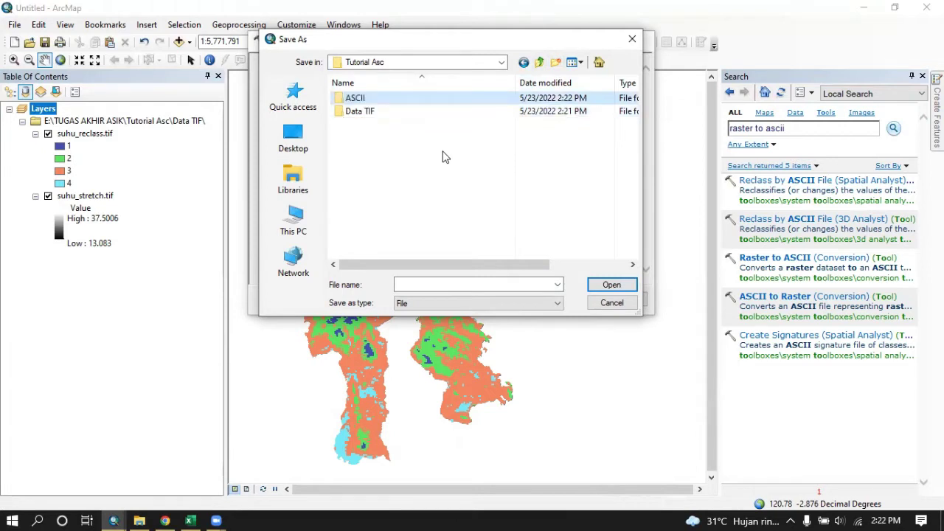
{"action": "key", "text": "Return"}
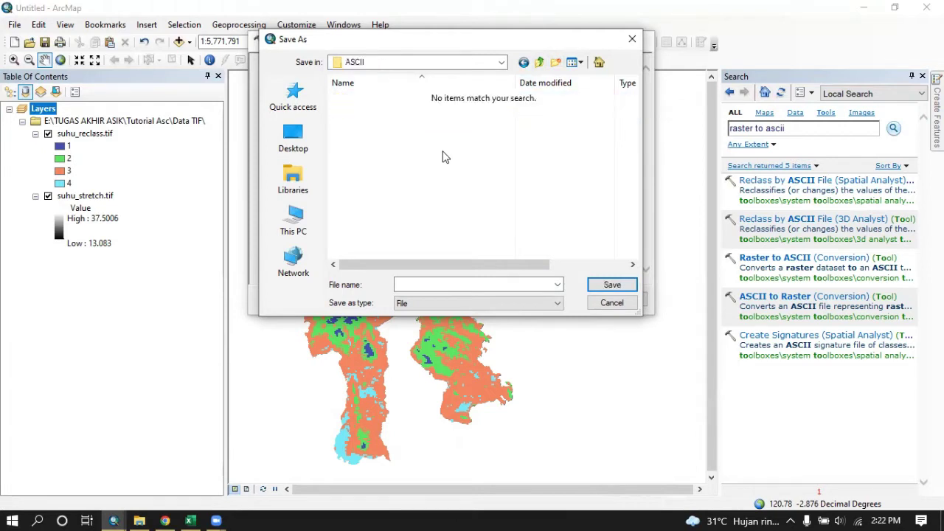
Name the output ASCII raster suhu_reclass and run the Raster to ASCII conversion.
{"action": "left_click", "coordinate": [446, 285]}
{"action": "type", "text": "S"}
{"action": "key", "text": "BackSpace"}
{"action": "type", "text": "su"}
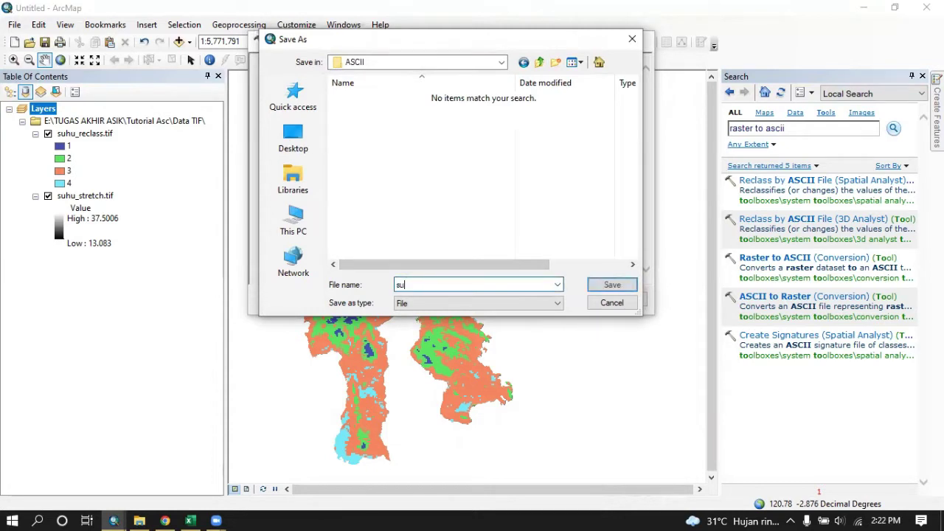
{"action": "type", "text": "hu_reclass"}
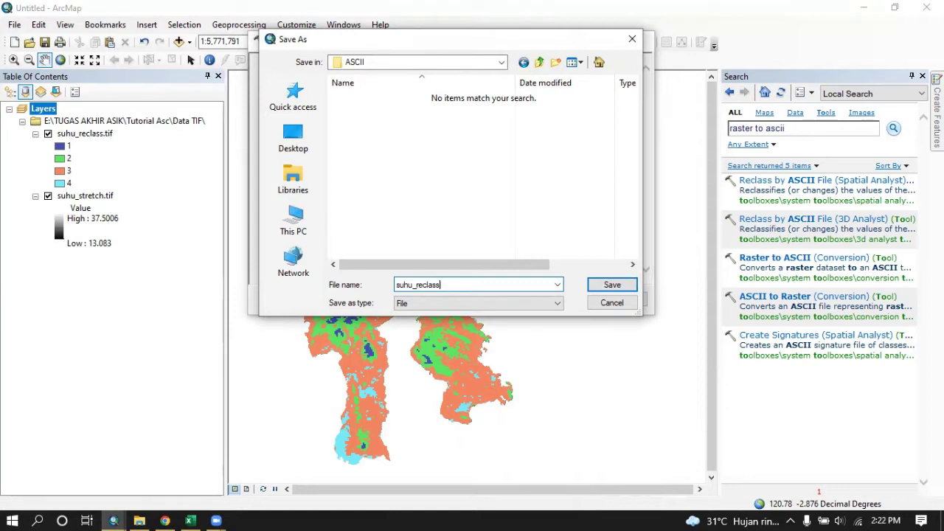
{"action": "left_click", "coordinate": [601, 287]}
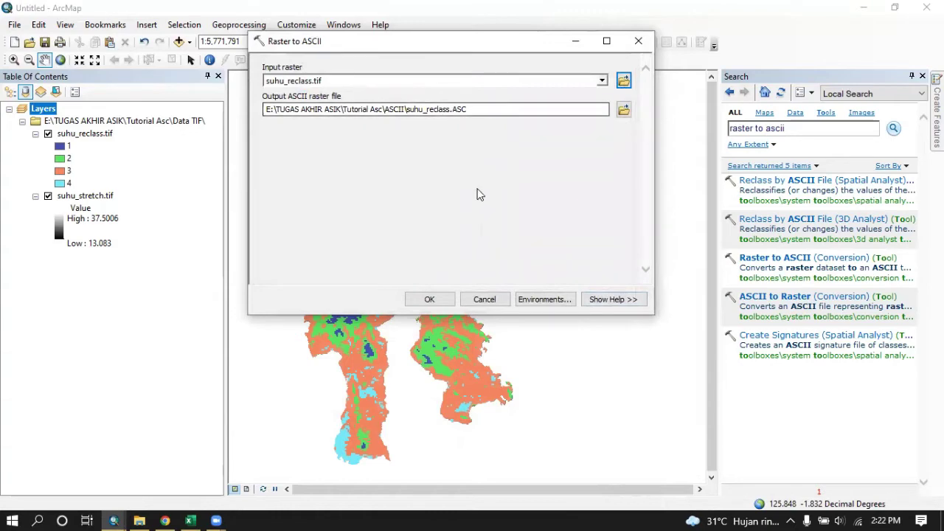
{"action": "left_click", "coordinate": [441, 299]}
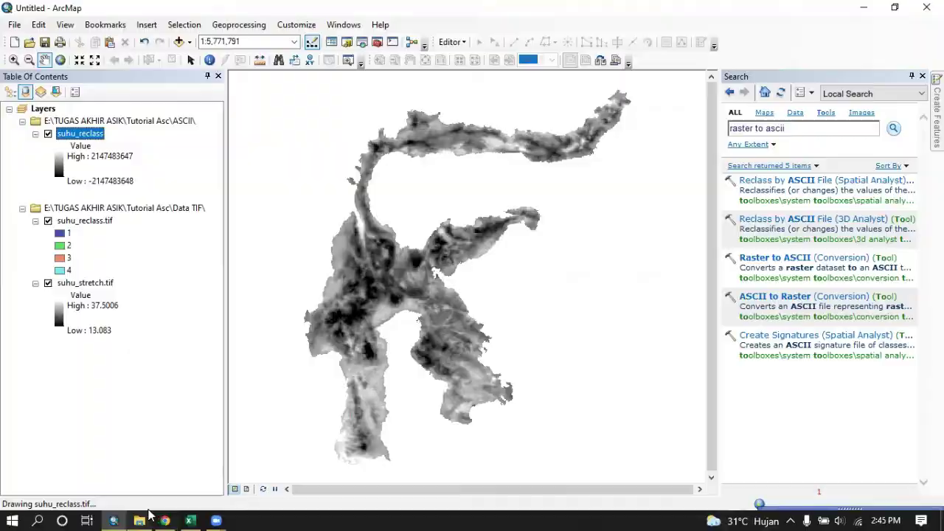
Switch to File Explorer, check the type and size of suhu_reclass.asc in the Tutorial Asc\ASCII folder, and return to ArcMap.
{"action": "left_click", "coordinate": [149, 514]}
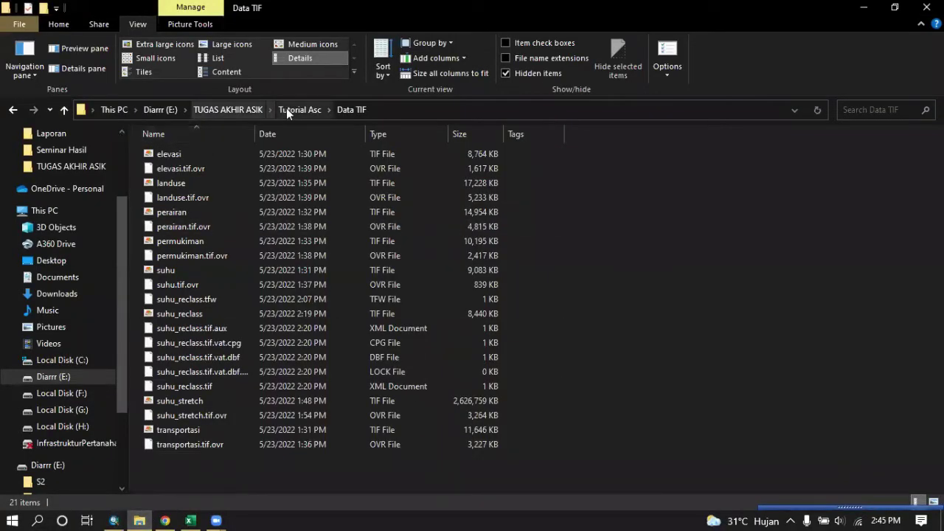
{"action": "left_click", "coordinate": [286, 107]}
{"action": "double_click", "coordinate": [165, 182]}
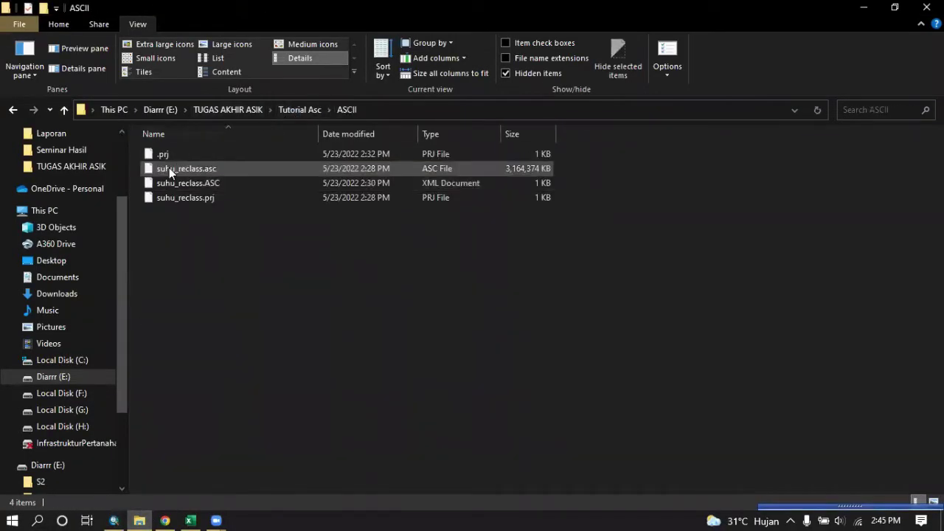
{"action": "left_click", "coordinate": [408, 170]}
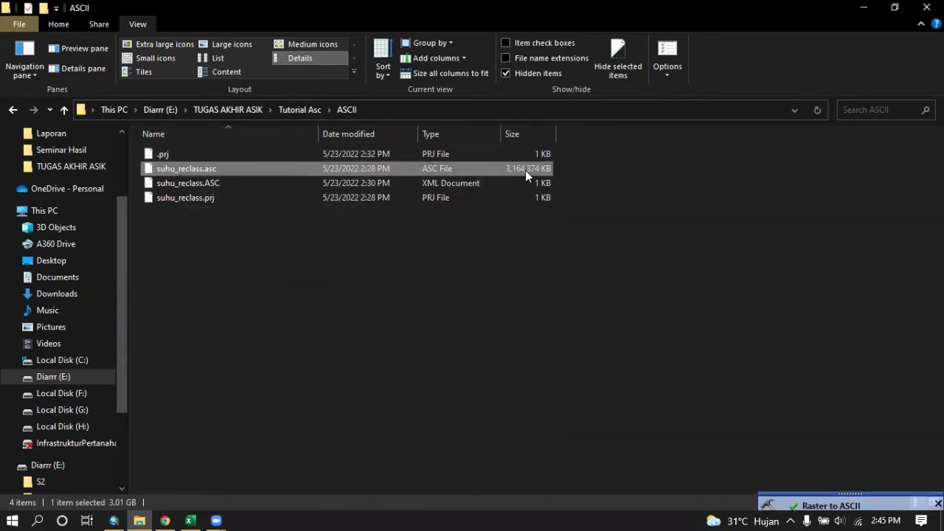
{"action": "left_click", "coordinate": [865, 8]}
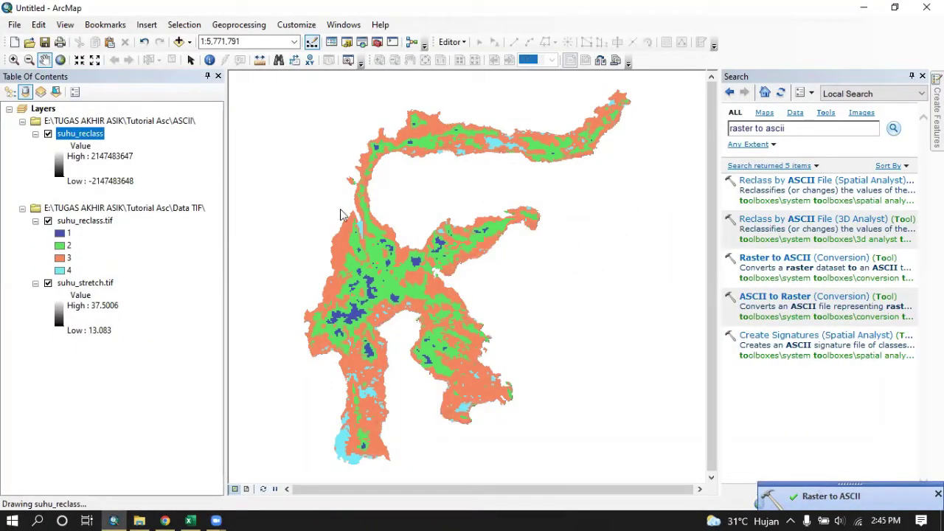
Add elevasi.tif, landuse.tif, perairan.tif, permukiman.tif and transportasi.tif from the Data TIF folder to the map.
{"action": "left_click", "coordinate": [179, 42]}
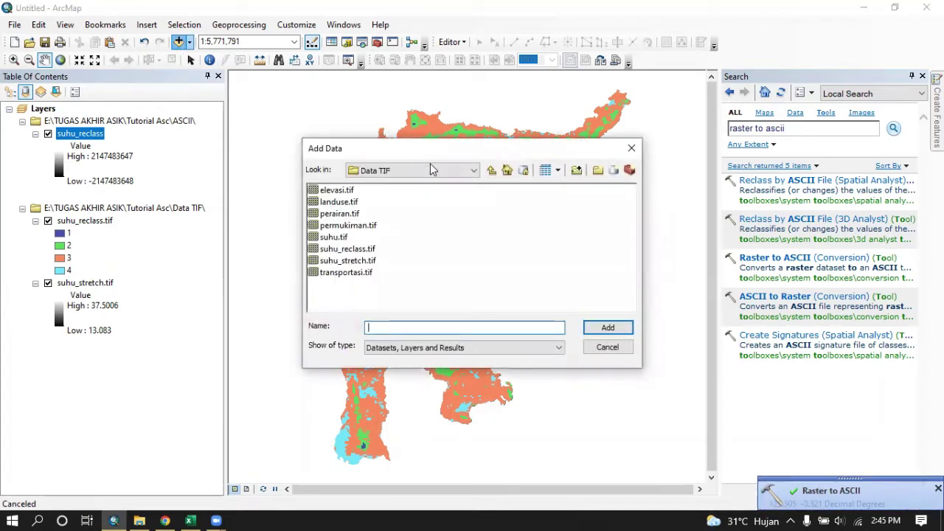
{"action": "left_click", "coordinate": [353, 194]}
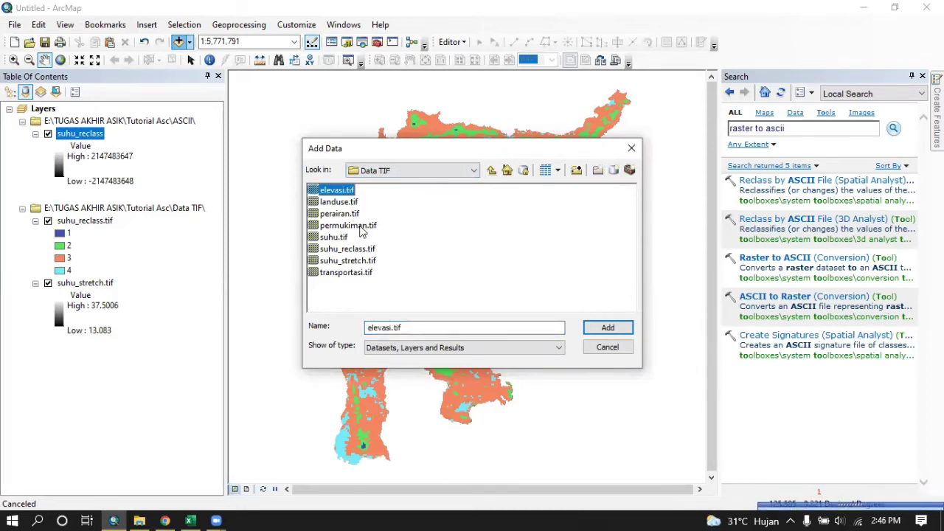
{"action": "left_click", "coordinate": [361, 226], "text": "shift"}
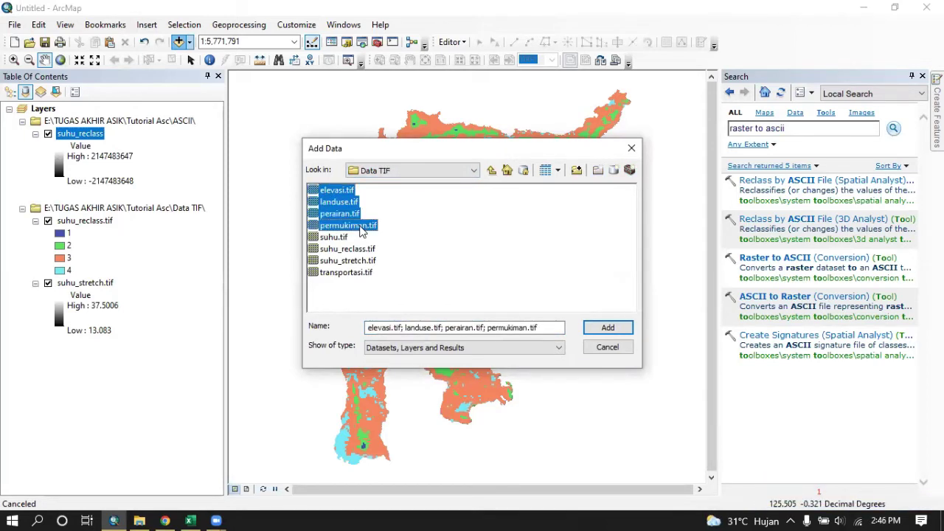
{"action": "left_click", "coordinate": [368, 273], "text": "ctrl"}
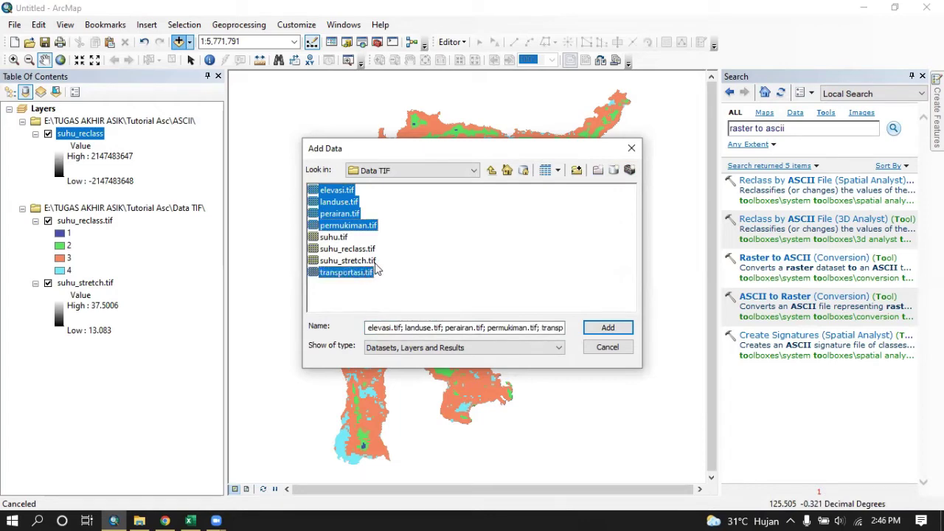
{"action": "left_click", "coordinate": [608, 329]}
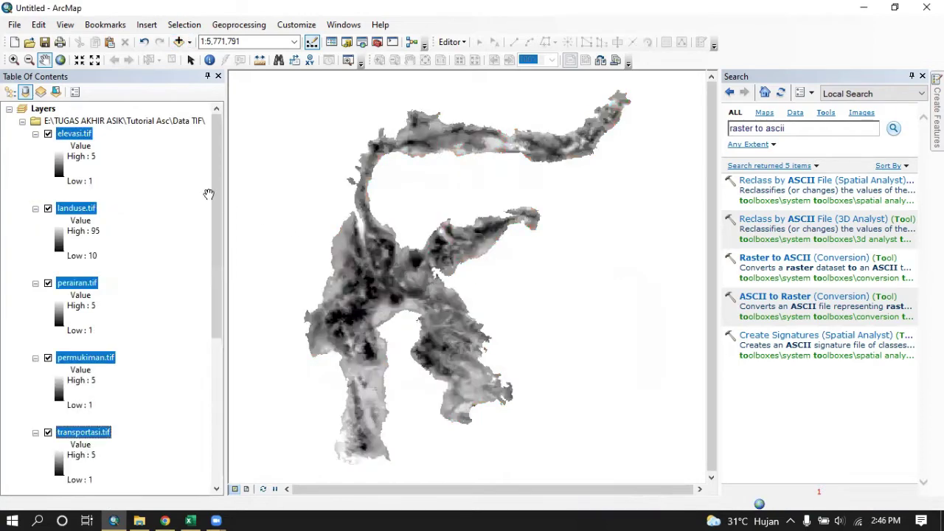
Change the symbology of elevasi.tif to Unique Values and apply it.
{"action": "left_click", "coordinate": [78, 122]}
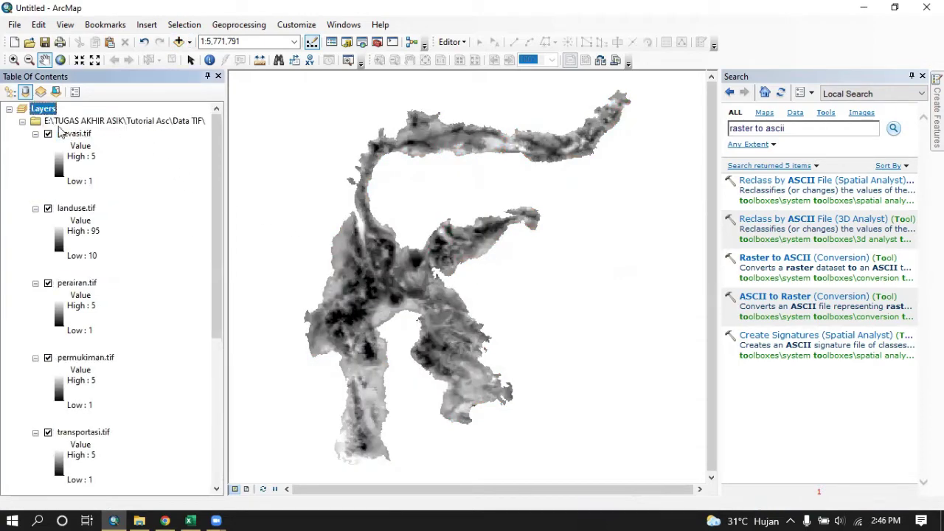
{"action": "left_click", "coordinate": [74, 134]}
{"action": "right_click", "coordinate": [73, 135]}
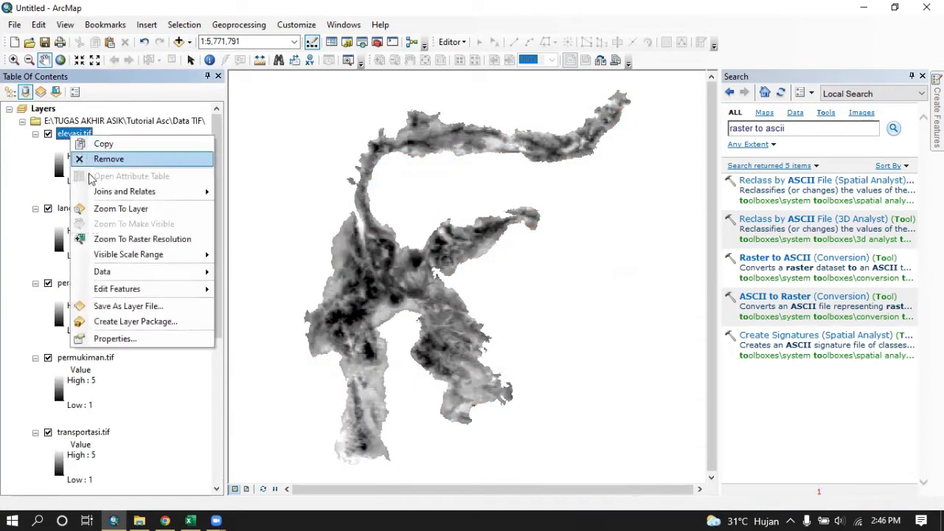
{"action": "left_click", "coordinate": [136, 339]}
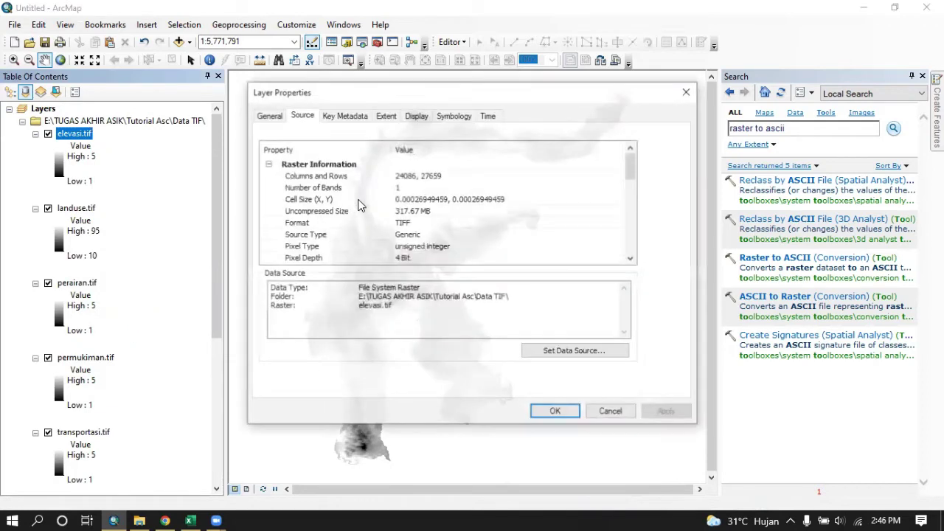
{"action": "left_click", "coordinate": [442, 116]}
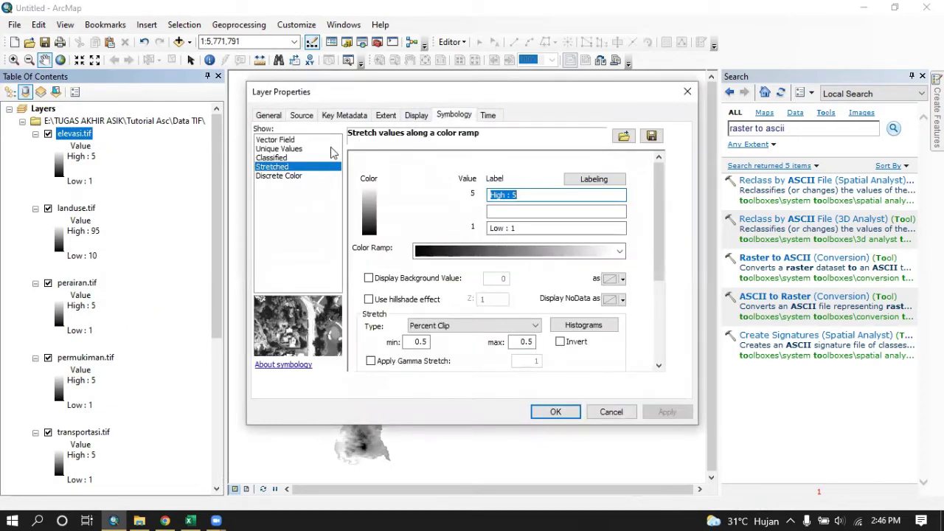
{"action": "left_click", "coordinate": [280, 149]}
{"action": "left_click", "coordinate": [517, 313]}
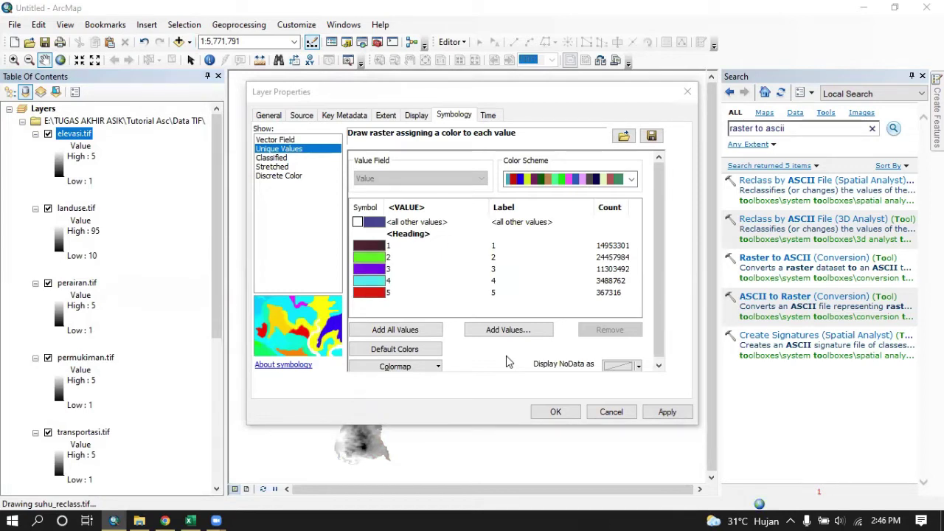
{"action": "left_click", "coordinate": [553, 411]}
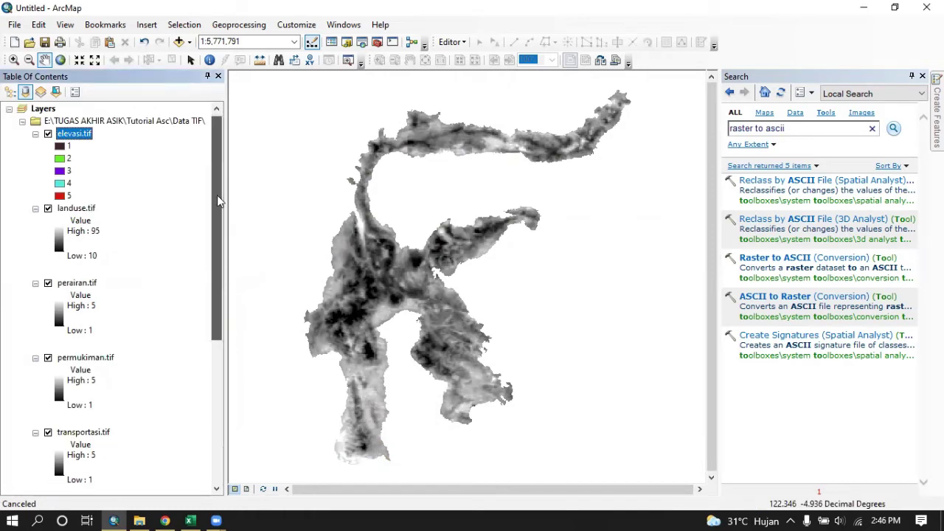
Turn off the display of every layer except elevasi.tif, including both suhu_reclass layers and suhu_stretch.tif.
{"action": "left_click_drag", "start_coordinate": [217, 195], "coordinate": [194, 376]}
{"action": "left_click", "coordinate": [48, 407]}
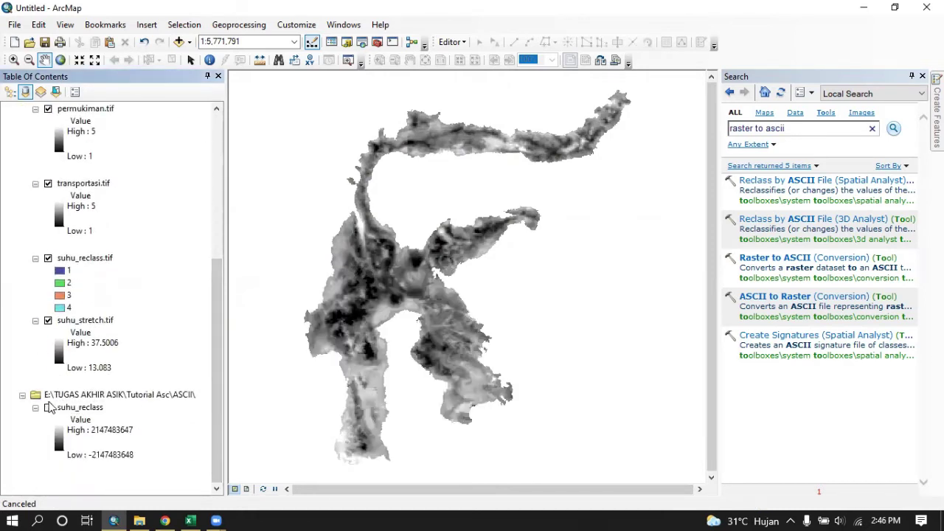
{"action": "left_click", "coordinate": [47, 322]}
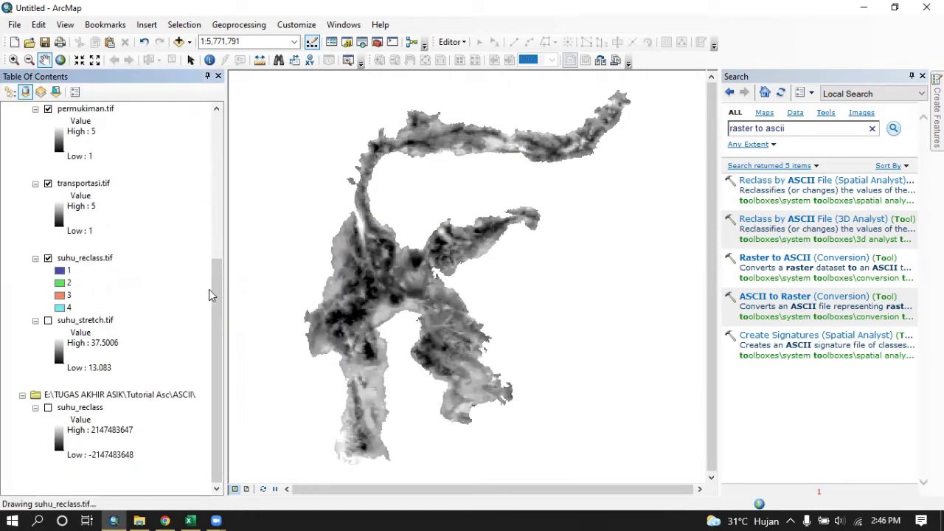
{"action": "left_click_drag", "start_coordinate": [209, 289], "coordinate": [210, 137]}
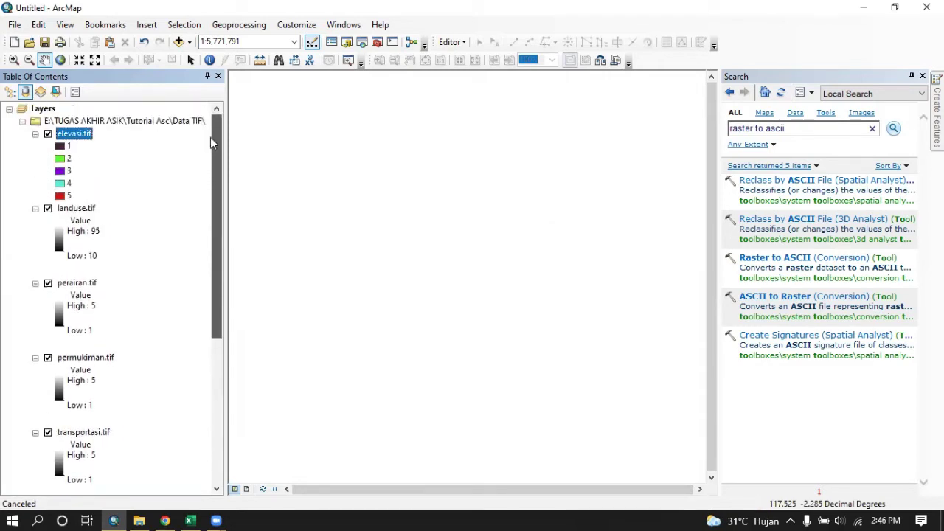
{"action": "left_click", "coordinate": [48, 209]}
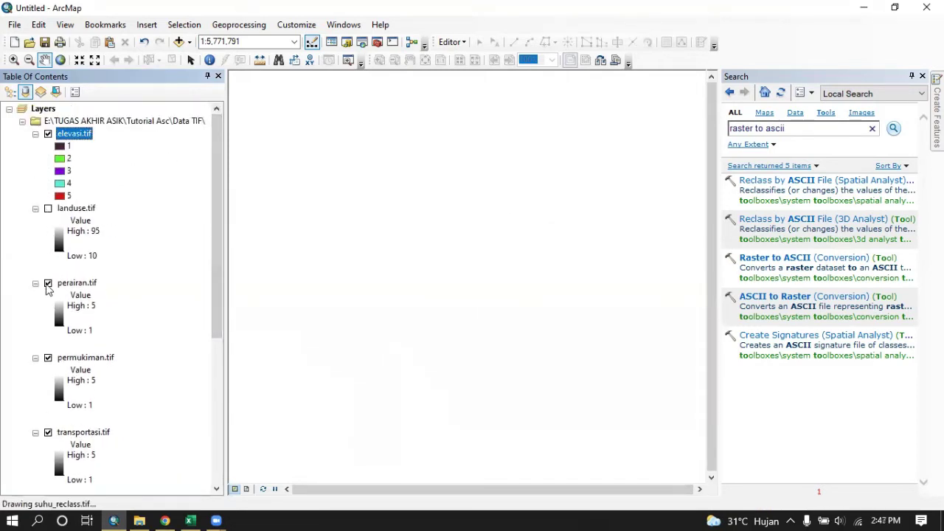
{"action": "left_click", "coordinate": [48, 283]}
{"action": "left_click", "coordinate": [48, 358]}
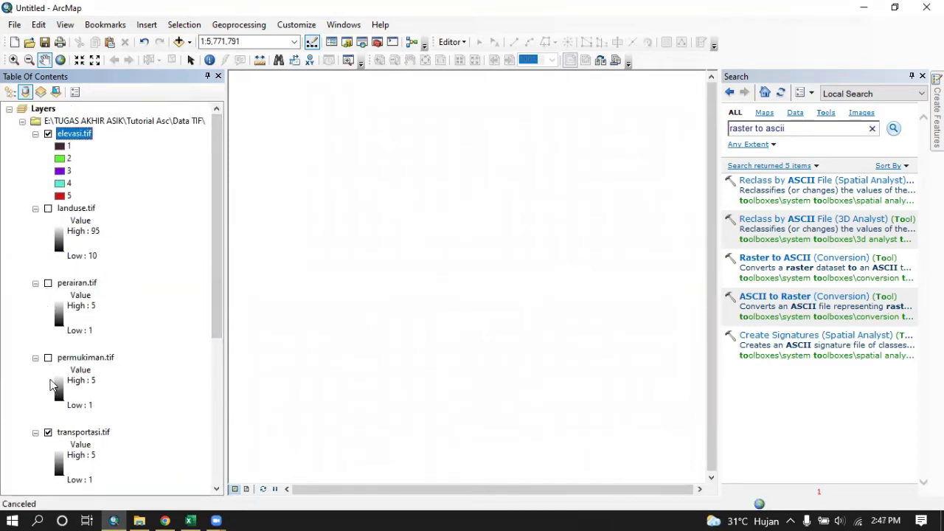
{"action": "left_click", "coordinate": [48, 432]}
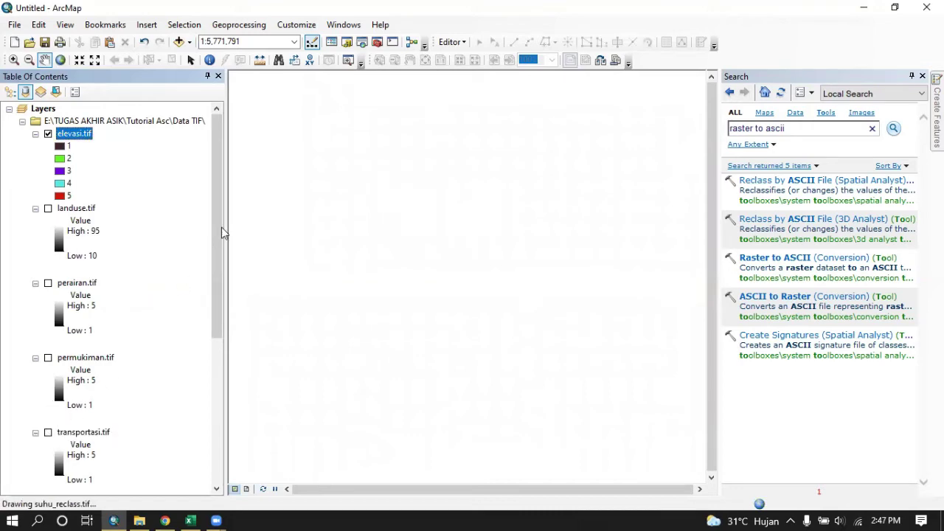
{"action": "scroll", "coordinate": [216, 265], "scroll_direction": "down", "scroll_amount": 1}
{"action": "left_click_drag", "start_coordinate": [215, 271], "coordinate": [194, 457]}
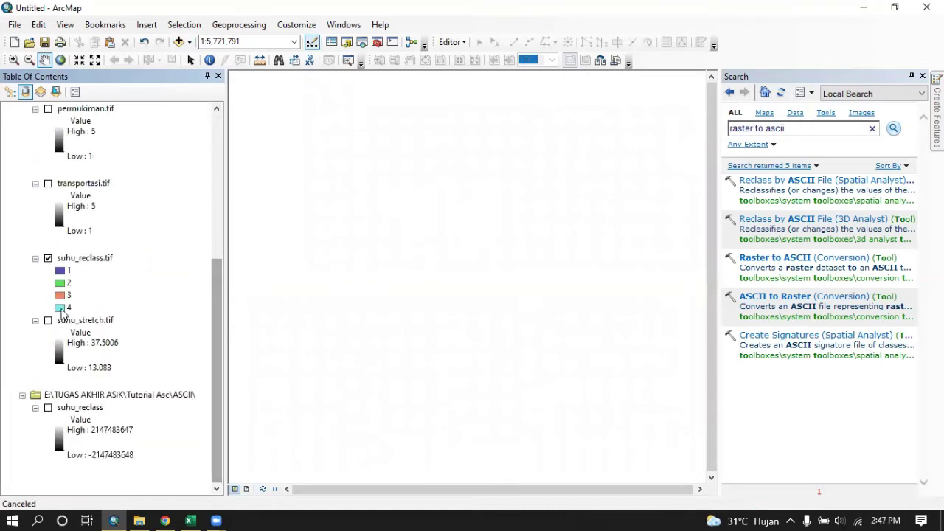
{"action": "left_click", "coordinate": [48, 259]}
{"action": "scroll", "coordinate": [189, 301], "scroll_direction": "up", "scroll_amount": 10}
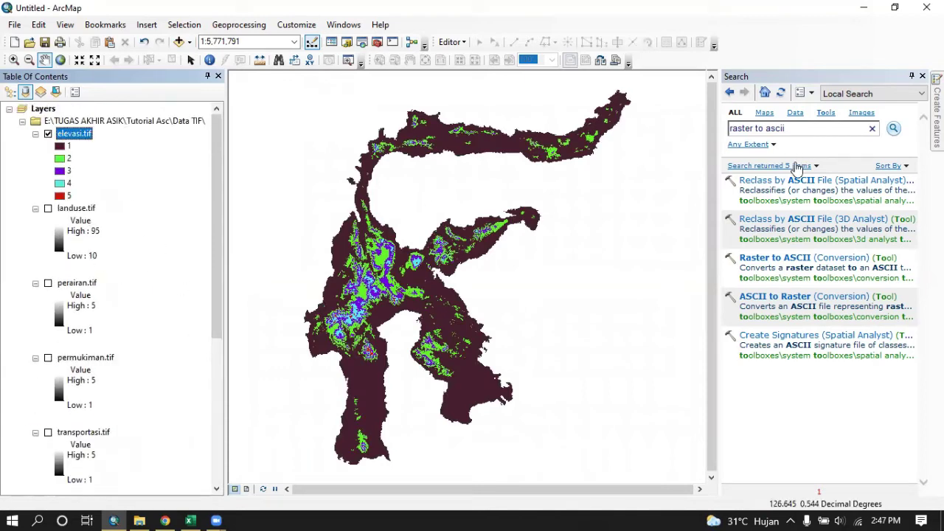
Start the Raster to ASCII tool with elevasi.tif as input raster and open Tutorial Asc\ASCII as the output location.
{"action": "left_click", "coordinate": [793, 262]}
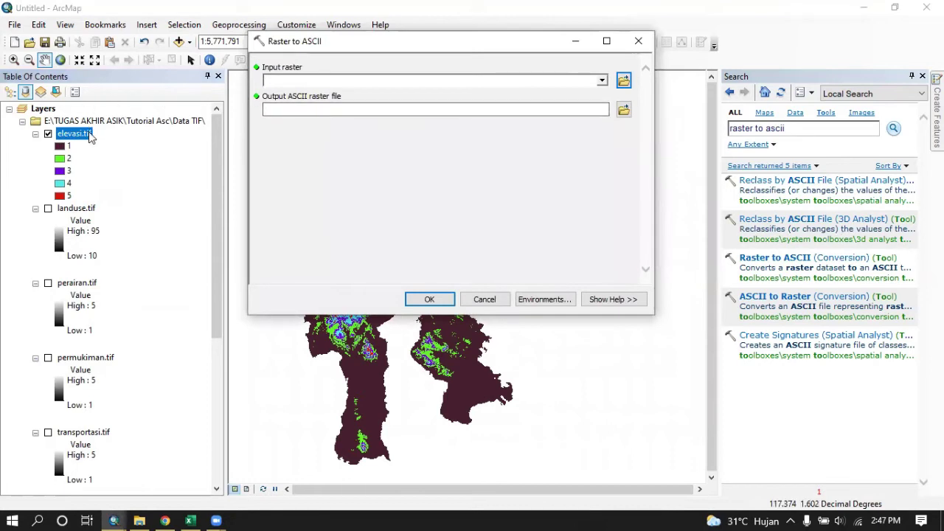
{"action": "left_click_drag", "start_coordinate": [90, 136], "coordinate": [298, 83]}
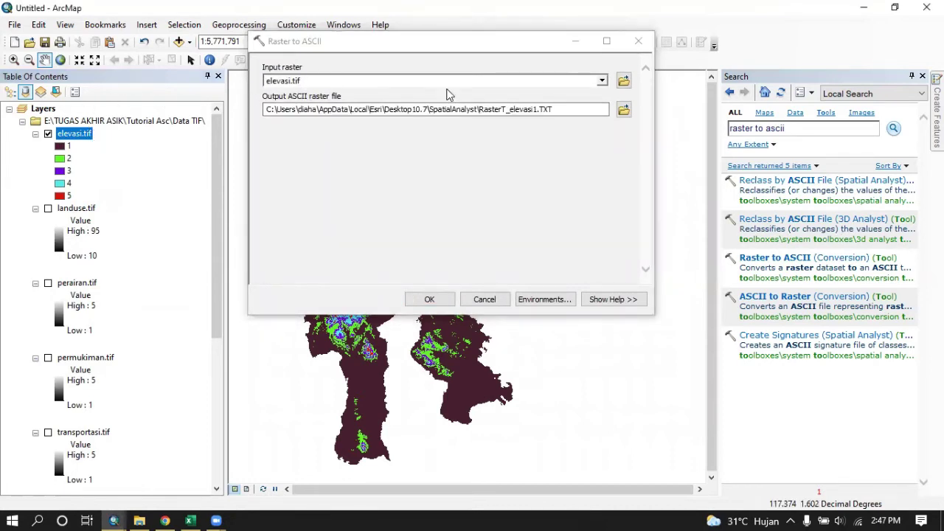
{"action": "left_click", "coordinate": [623, 109]}
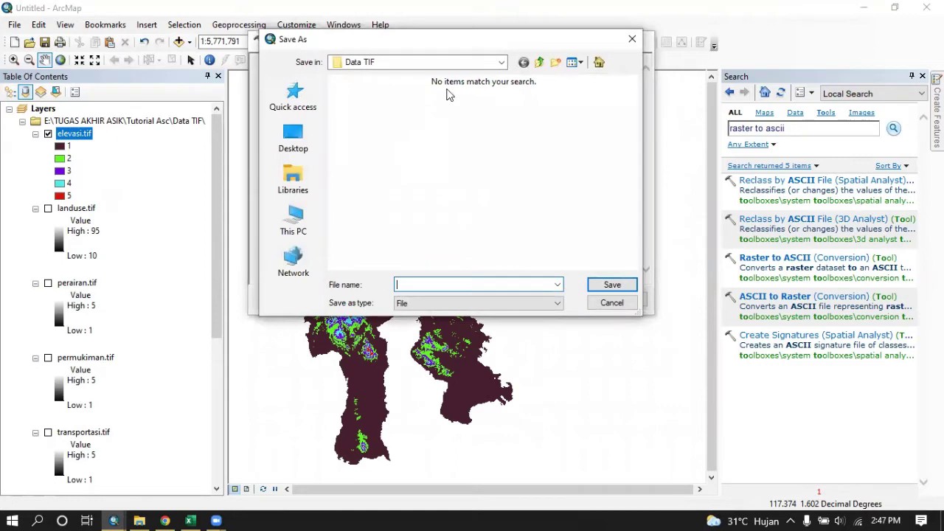
{"action": "left_click", "coordinate": [435, 62]}
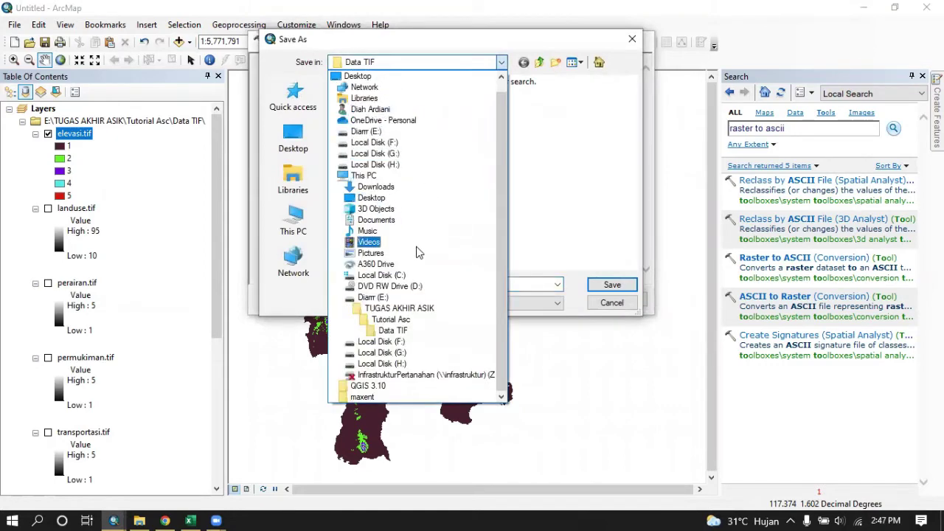
{"action": "left_click", "coordinate": [391, 319]}
{"action": "left_click", "coordinate": [371, 100]}
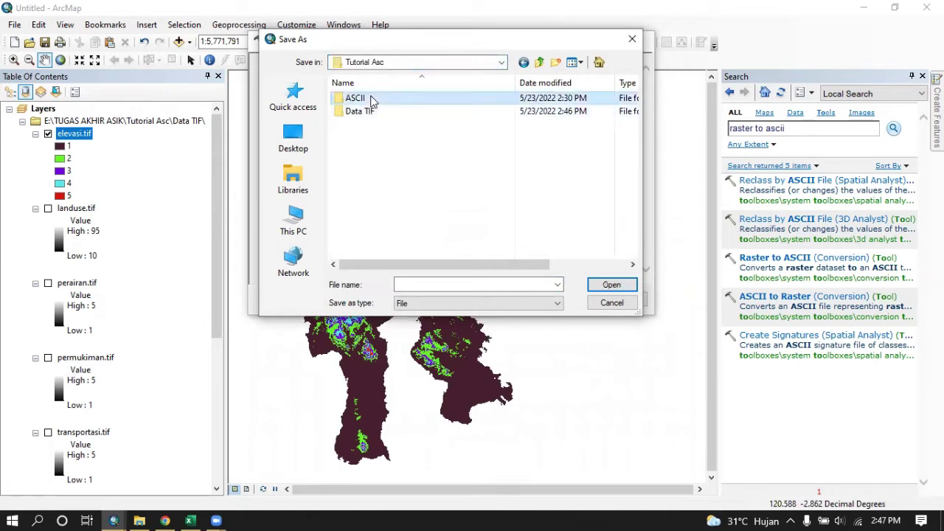
{"action": "double_click", "coordinate": [371, 100]}
Name the output elevasi_reclass, choose the second File type, save it and run the Raster to ASCII conversion.
{"action": "left_click", "coordinate": [427, 289]}
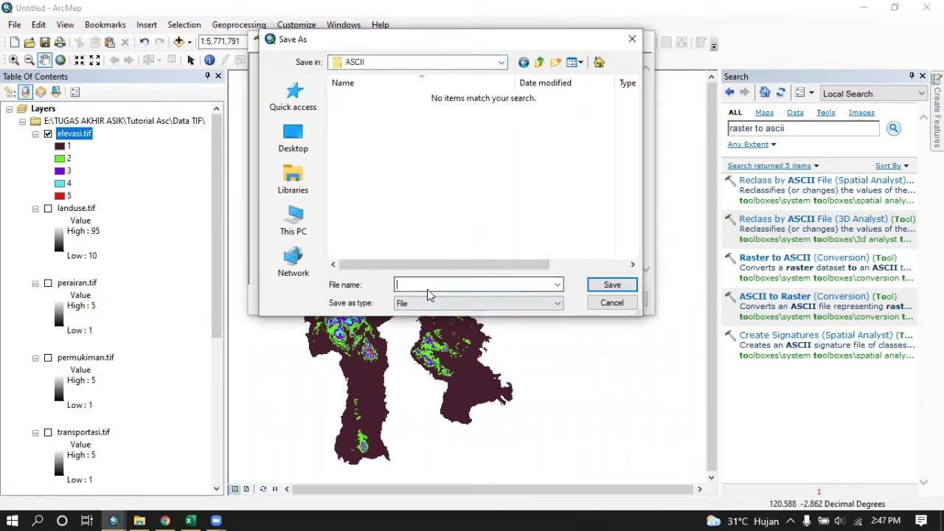
{"action": "type", "text": "elevasi_reclass"}
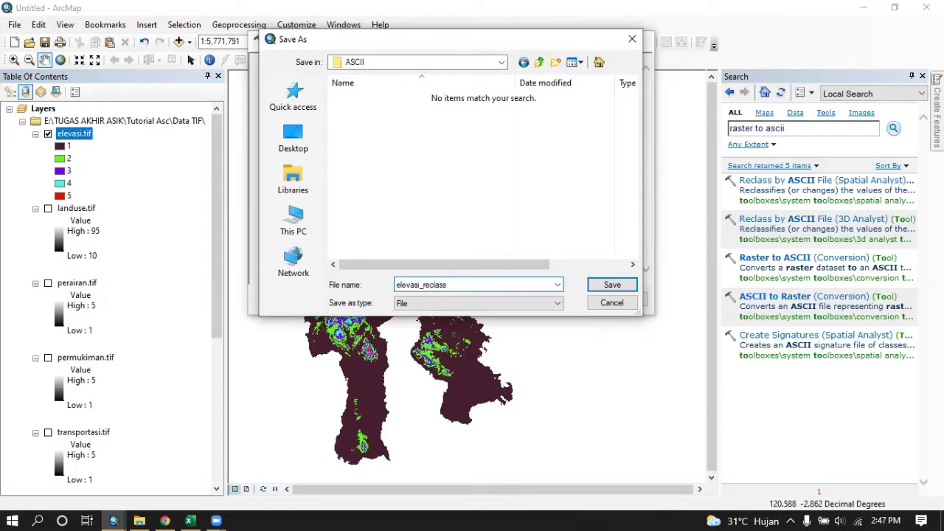
{"action": "left_click", "coordinate": [497, 302]}
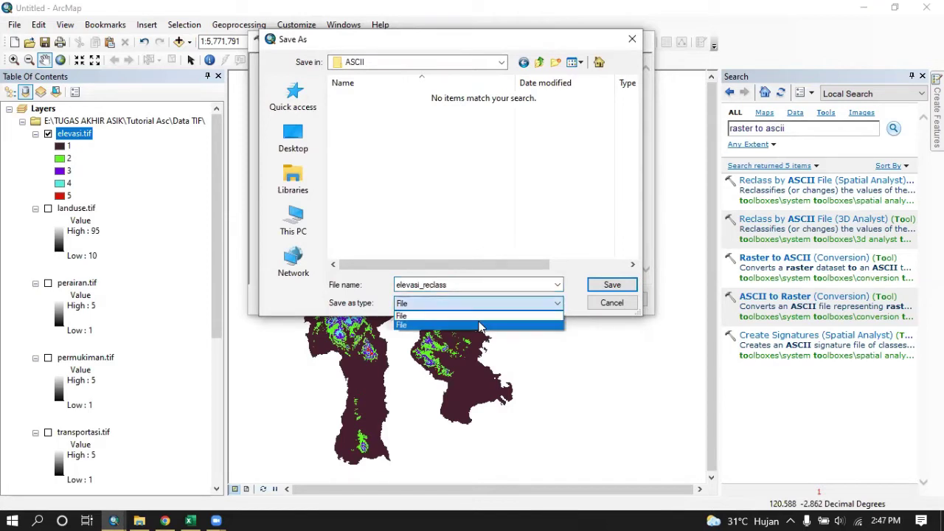
{"action": "left_click", "coordinate": [480, 321]}
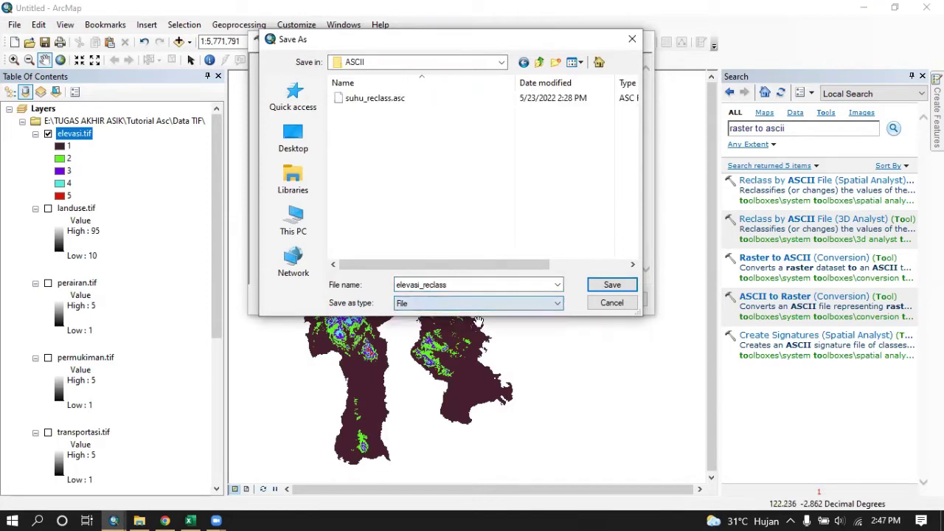
{"action": "left_click", "coordinate": [606, 287]}
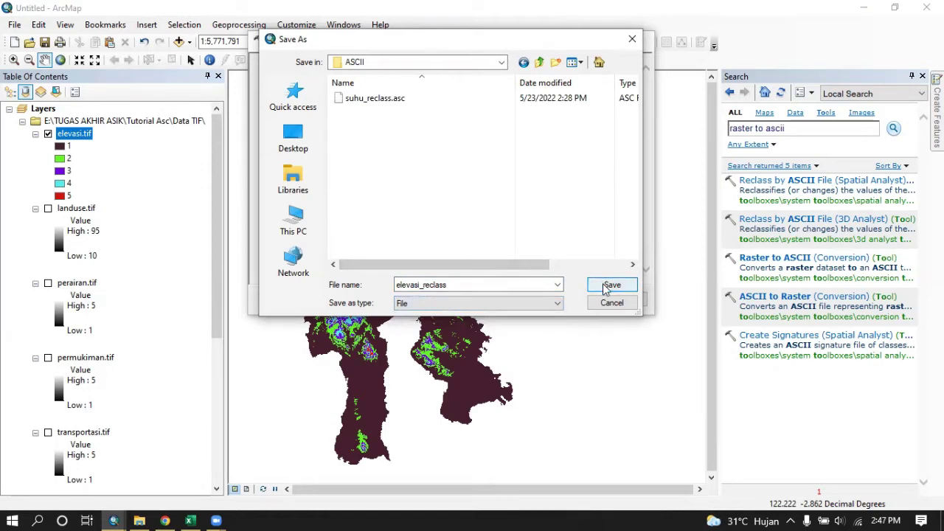
{"action": "left_click", "coordinate": [606, 289]}
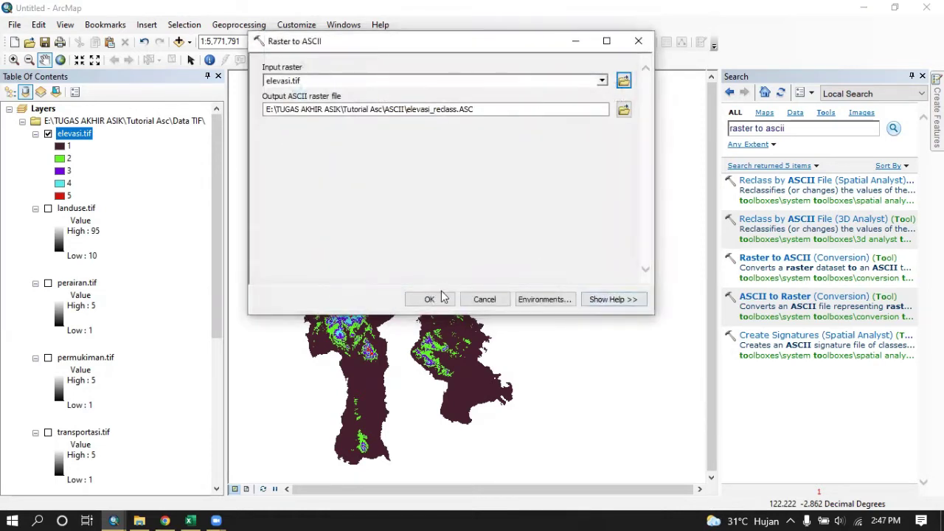
{"action": "left_click", "coordinate": [441, 297]}
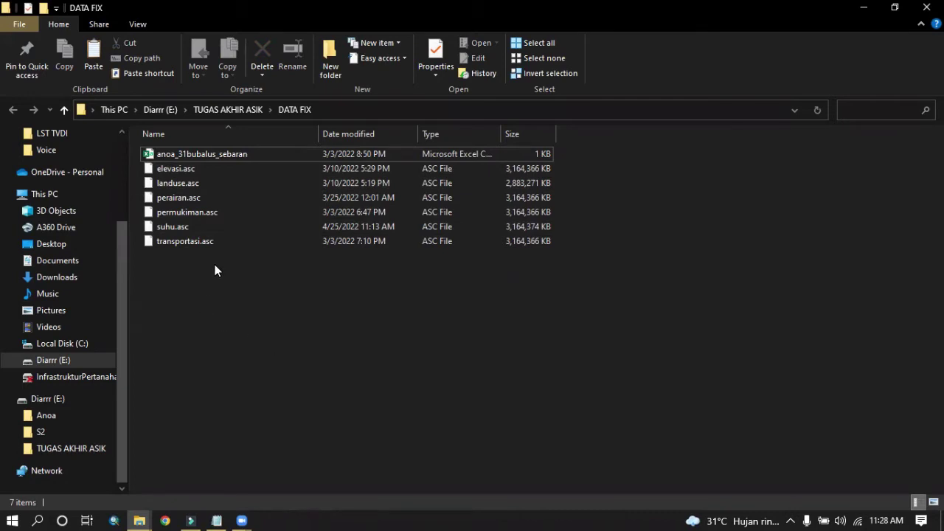
Review the six ASC files in the DATA FIX folder and open anoa_31bubalus_sebaran in Excel to view its contents.
{"action": "left_click_drag", "start_coordinate": [226, 262], "coordinate": [172, 176]}
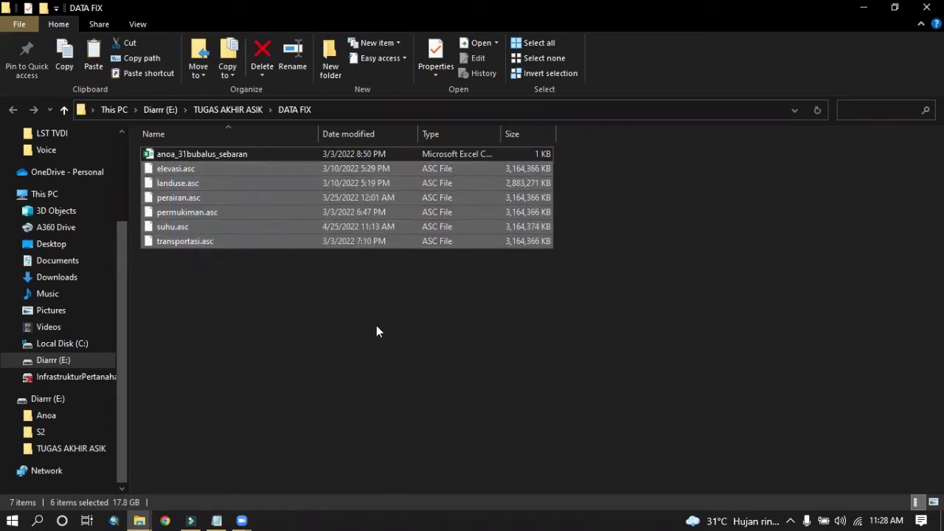
{"action": "left_click", "coordinate": [259, 343]}
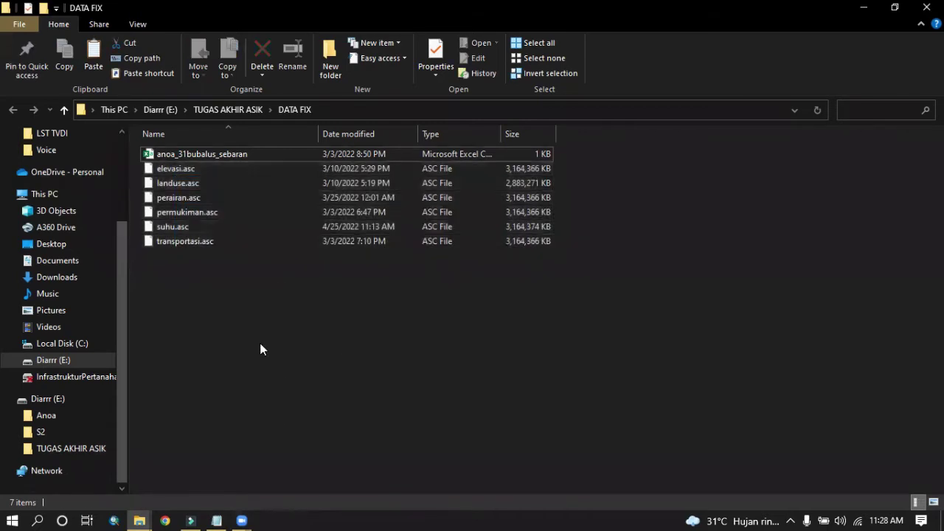
{"action": "left_click", "coordinate": [217, 155]}
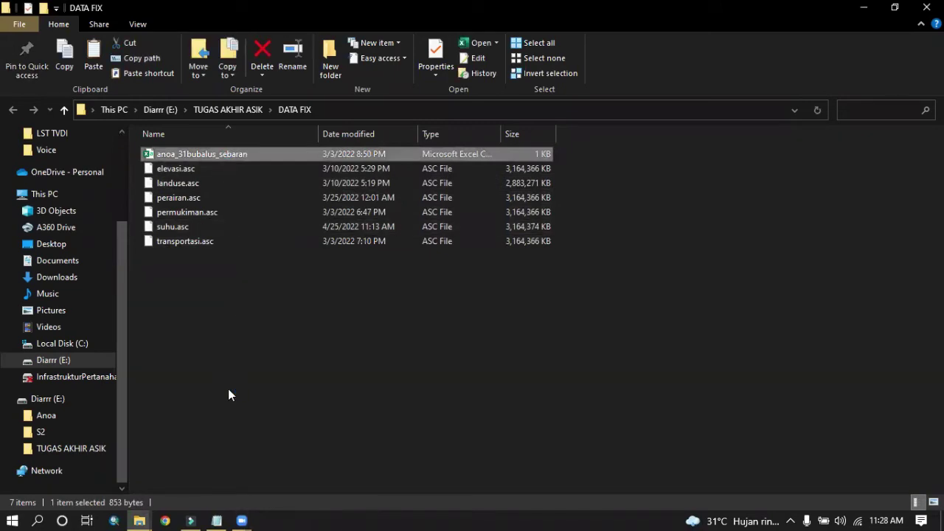
{"action": "key", "text": "Return"}
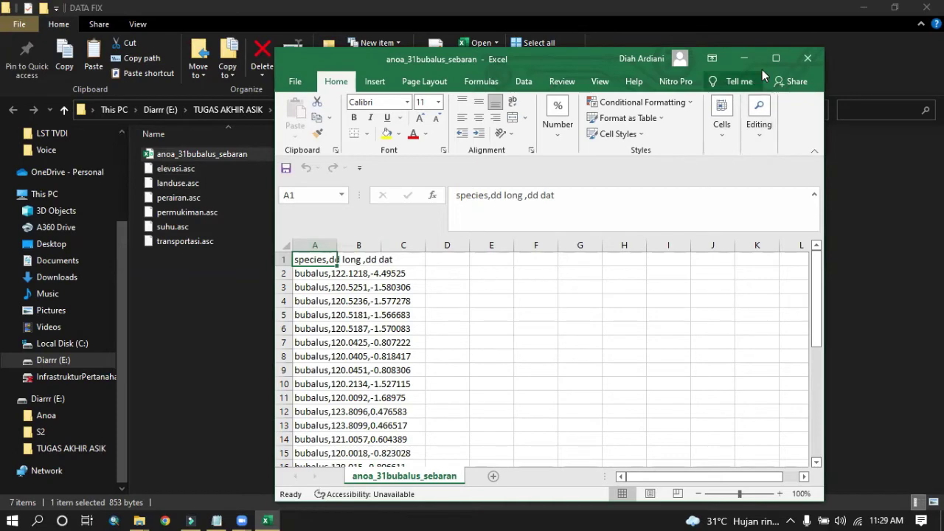
Close the anoa_31bubalus_sebaran workbook and launch the maxent jar file from the maxent folder on the desktop.
{"action": "left_click", "coordinate": [808, 58]}
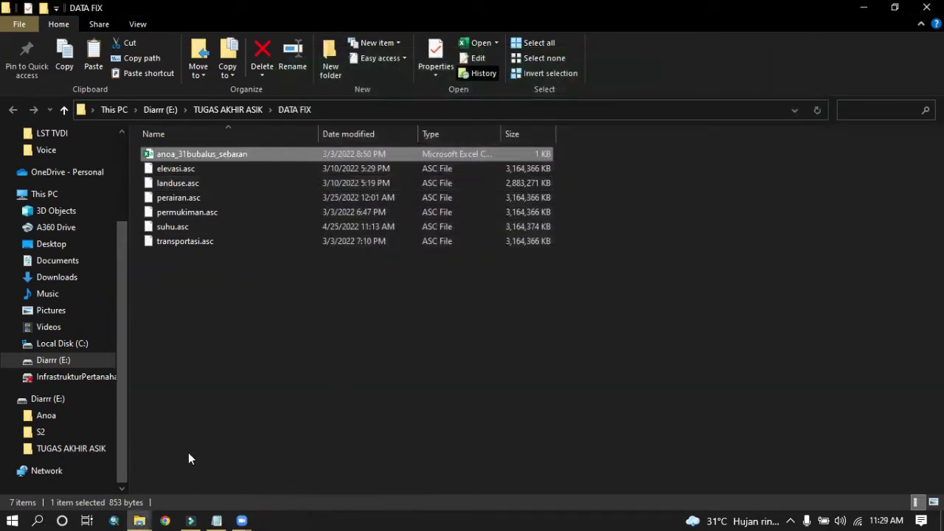
{"action": "mouse_move", "coordinate": [142, 515]}
{"action": "left_click", "coordinate": [110, 472]}
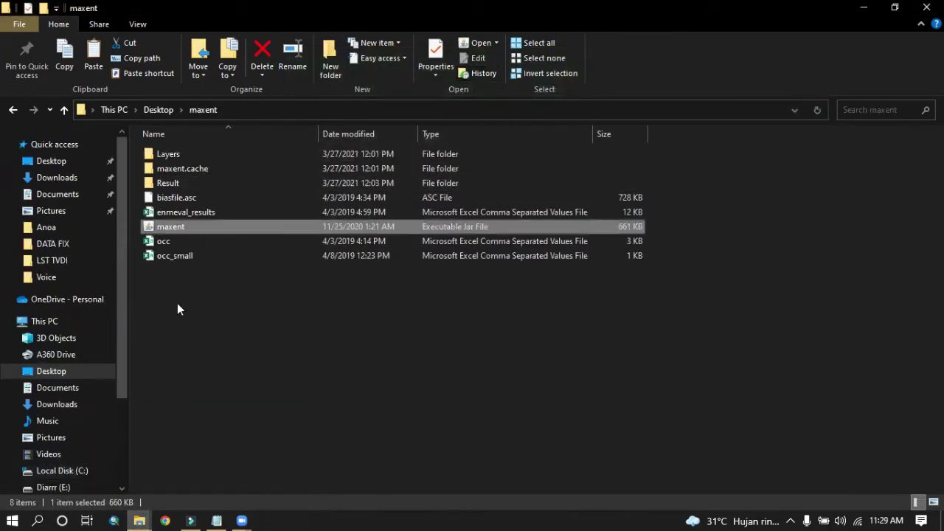
{"action": "double_click", "coordinate": [180, 228]}
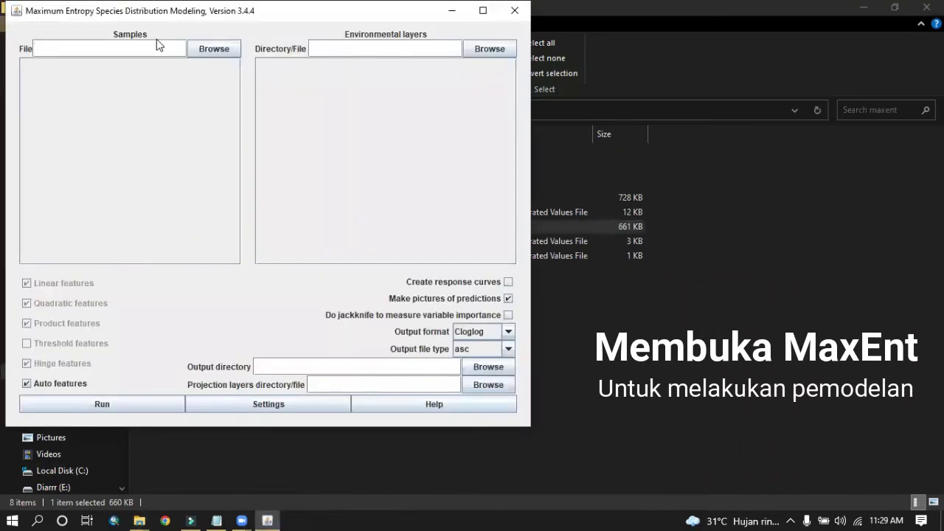
Load anoa_31bubalus_sebaran.csv from E:\TUGAS AKHIR ASIK\DATA FIX as the samples file.
{"action": "left_click", "coordinate": [212, 49]}
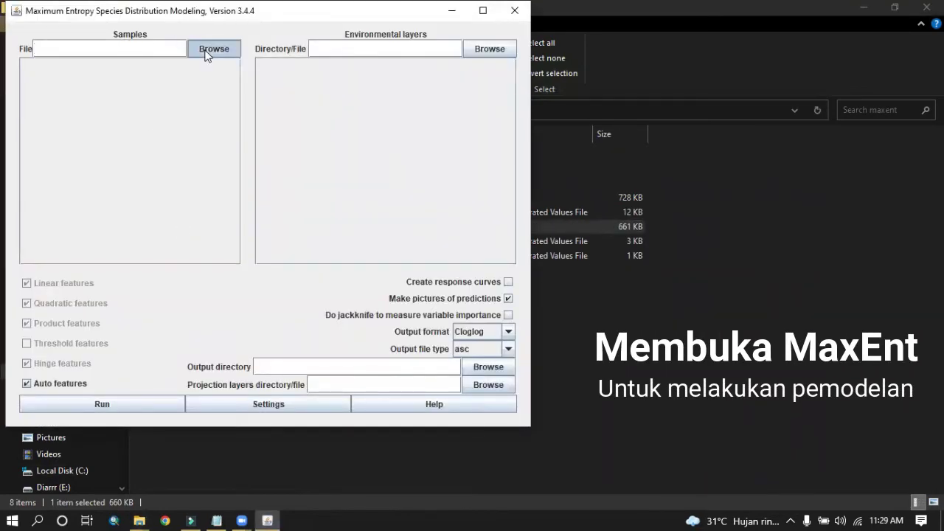
{"action": "left_click", "coordinate": [234, 40]}
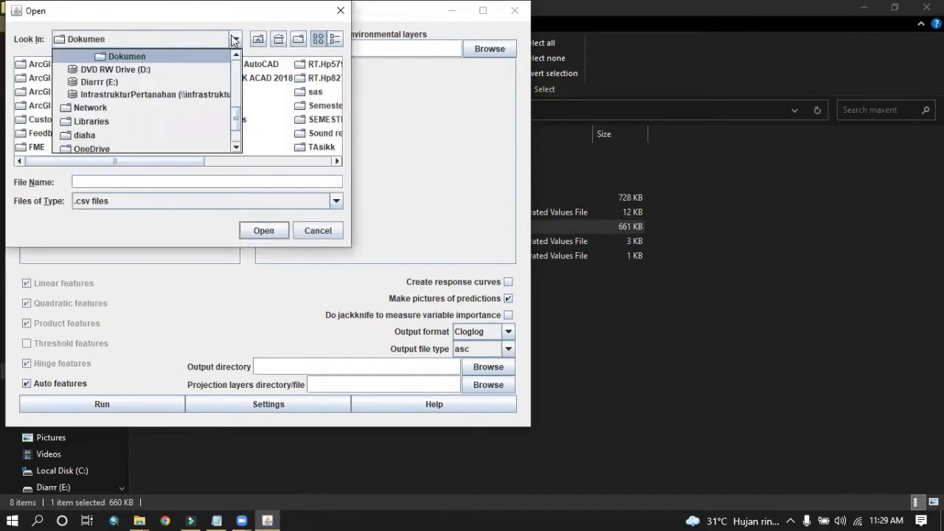
{"action": "left_click", "coordinate": [113, 82]}
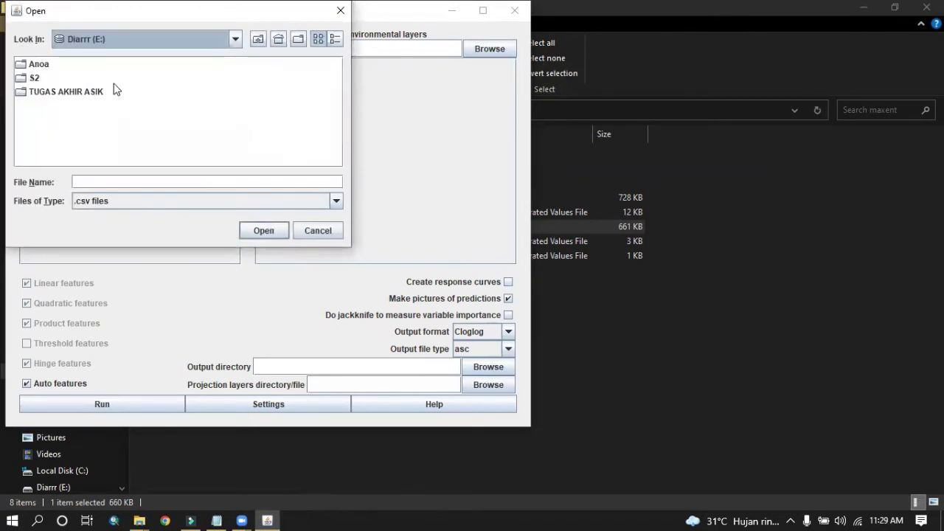
{"action": "double_click", "coordinate": [56, 95]}
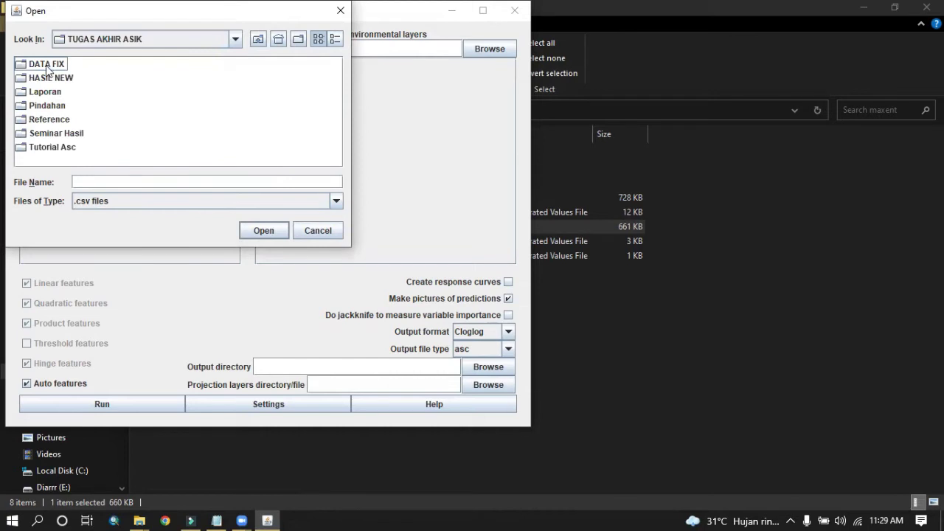
{"action": "left_click", "coordinate": [47, 67]}
{"action": "double_click", "coordinate": [47, 67]}
{"action": "left_click", "coordinate": [57, 66]}
{"action": "left_click", "coordinate": [250, 231]}
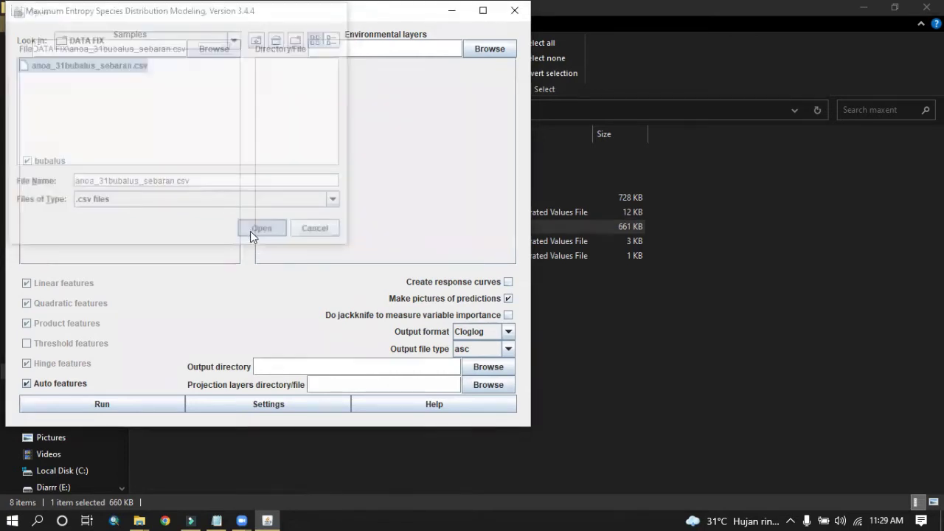
Set the environmental layers directory to E:\TUGAS AKHIR ASIK\DATA FIX, using the All Files type filter.
{"action": "left_click", "coordinate": [478, 53]}
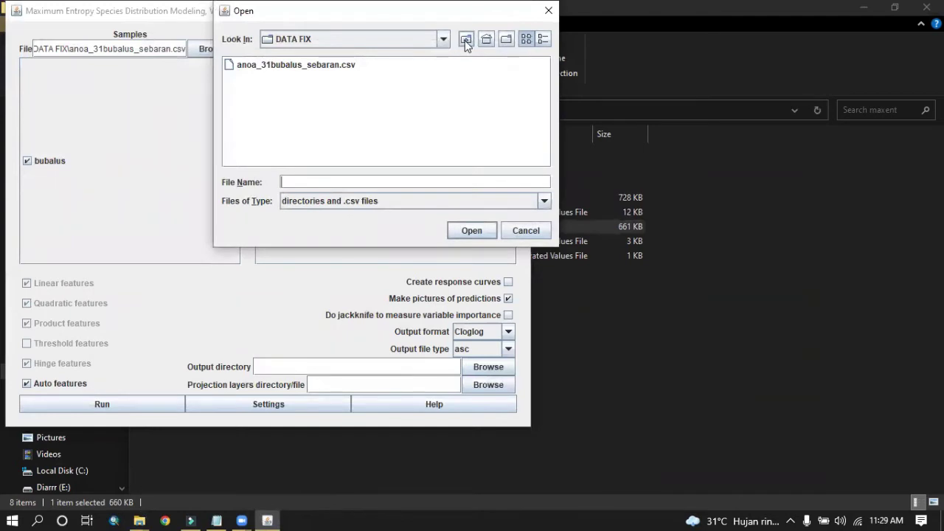
{"action": "left_click", "coordinate": [442, 39]}
{"action": "left_click", "coordinate": [327, 57]}
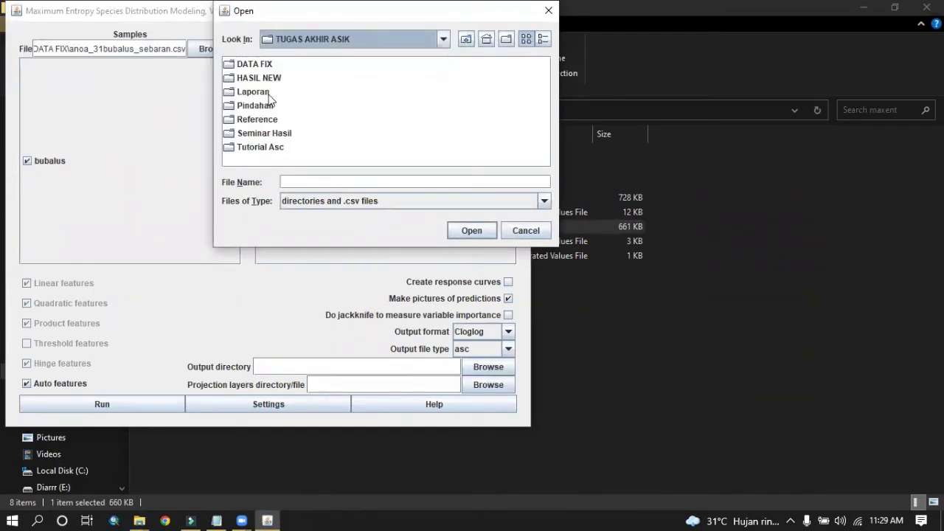
{"action": "left_click", "coordinate": [262, 64]}
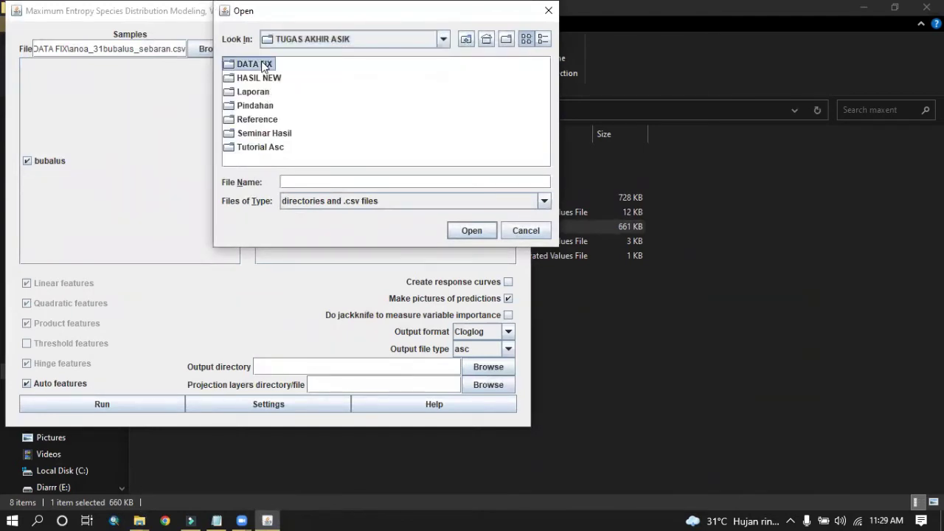
{"action": "left_click", "coordinate": [418, 202]}
{"action": "left_click", "coordinate": [359, 214]}
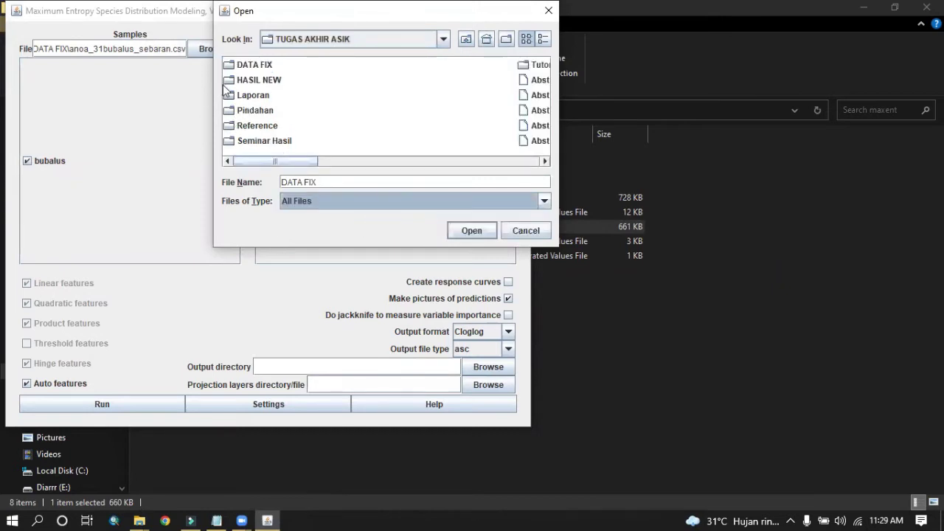
{"action": "left_click", "coordinate": [261, 65]}
{"action": "left_click", "coordinate": [454, 233]}
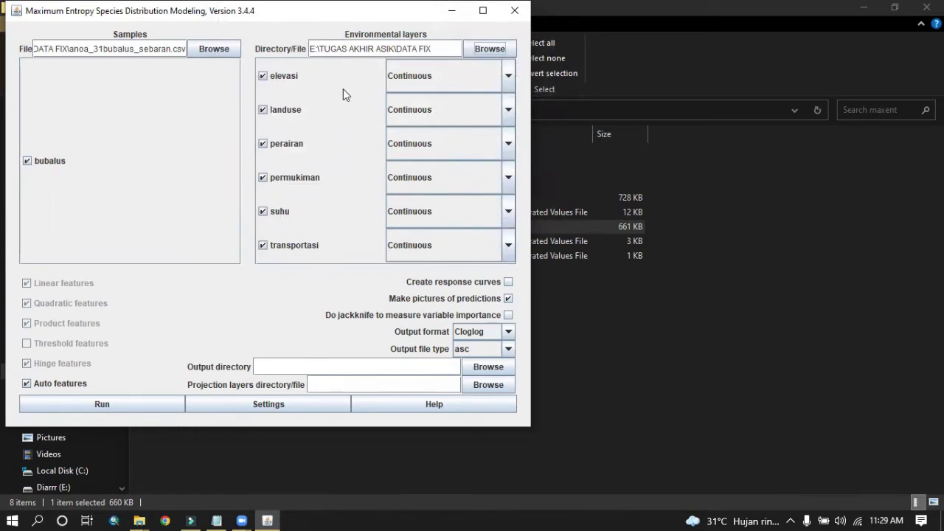
Set the elevasi, landuse, perairan, permukiman, suhu and transportasi layers to Categorical.
{"action": "left_click", "coordinate": [508, 76]}
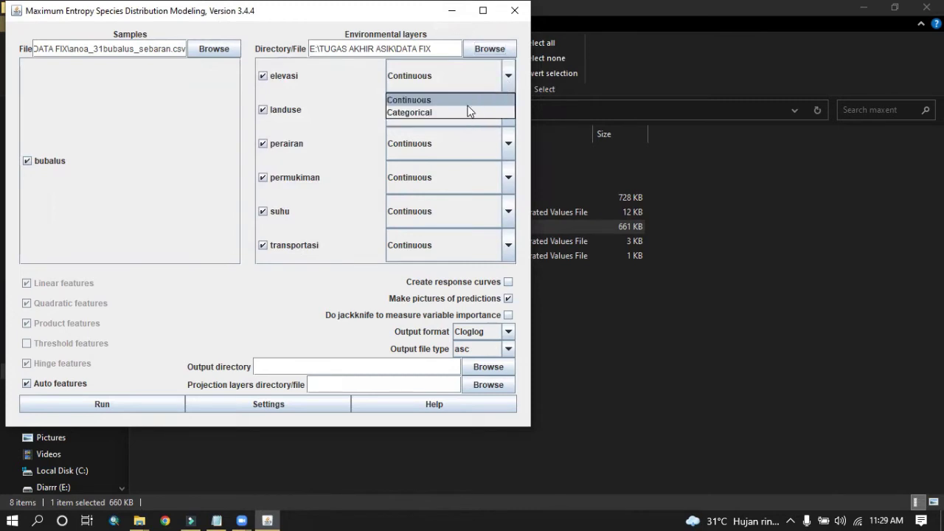
{"action": "left_click", "coordinate": [464, 110]}
{"action": "left_click", "coordinate": [508, 111]}
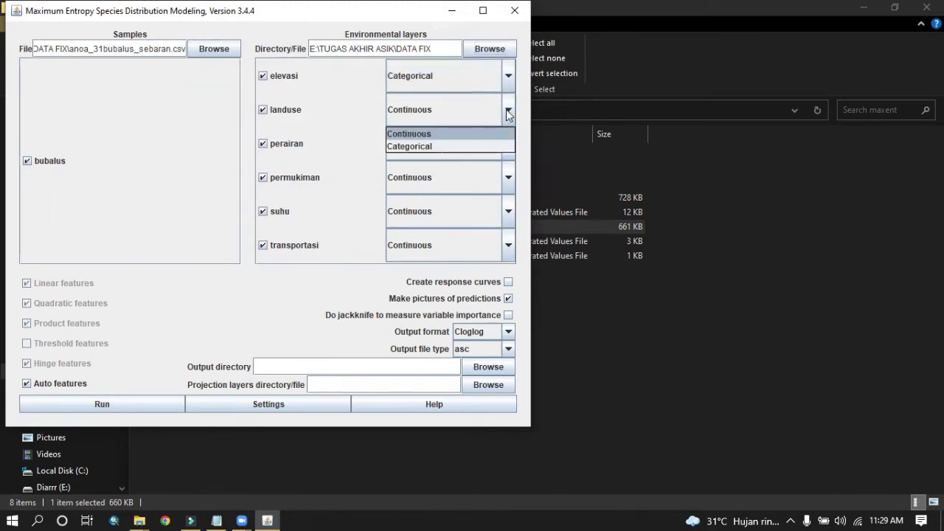
{"action": "left_click", "coordinate": [471, 147]}
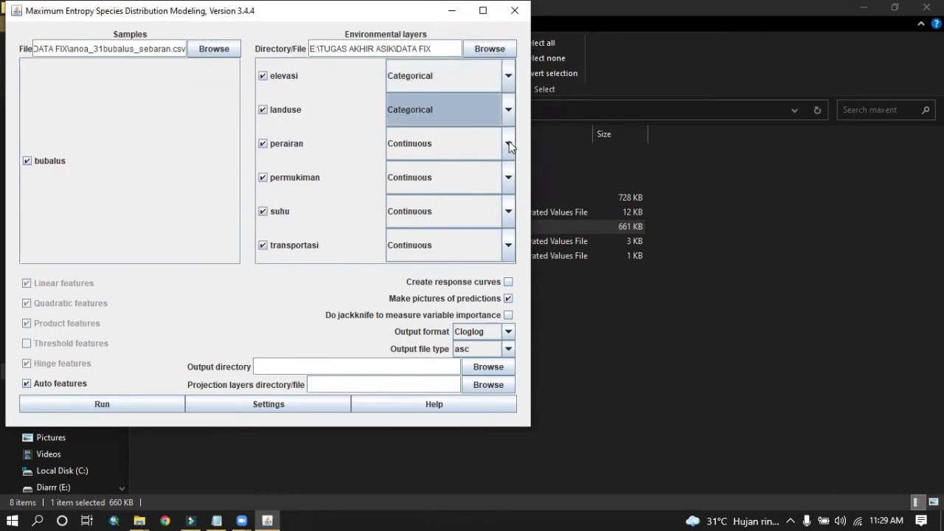
{"action": "left_click", "coordinate": [471, 144]}
{"action": "left_click", "coordinate": [465, 180]}
{"action": "left_click", "coordinate": [509, 177]}
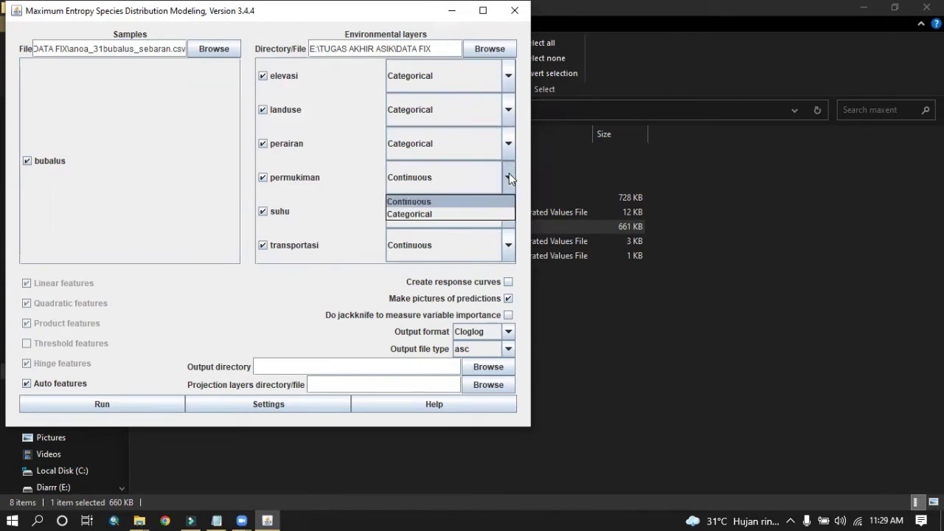
{"action": "left_click", "coordinate": [478, 214]}
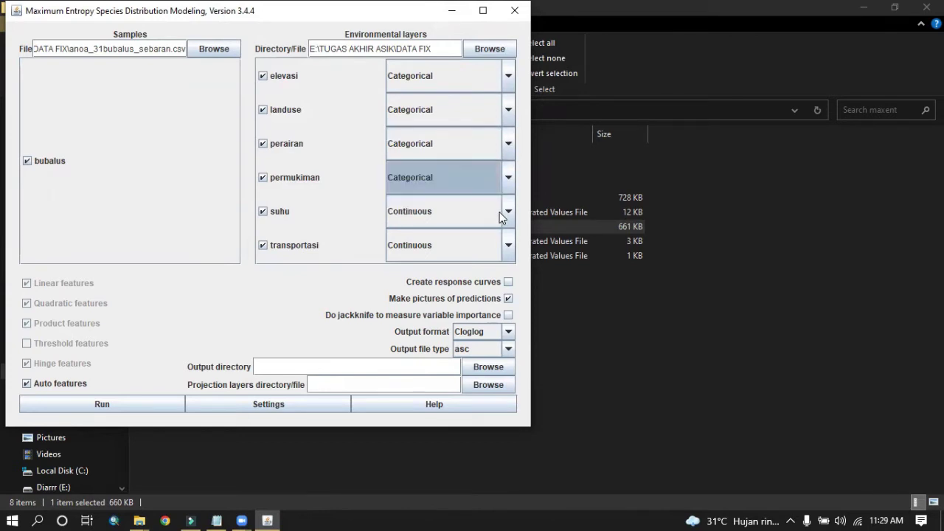
{"action": "left_click", "coordinate": [508, 211]}
{"action": "left_click", "coordinate": [479, 248]}
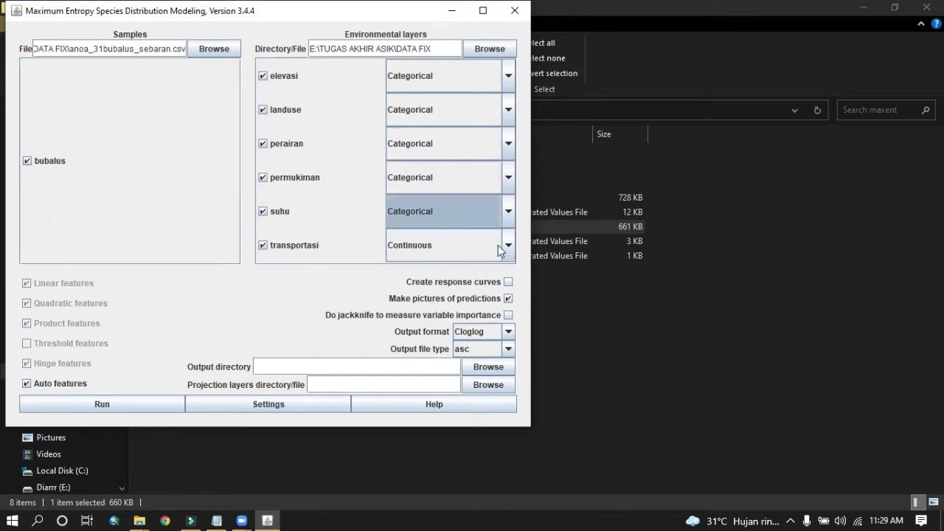
{"action": "left_click", "coordinate": [502, 247]}
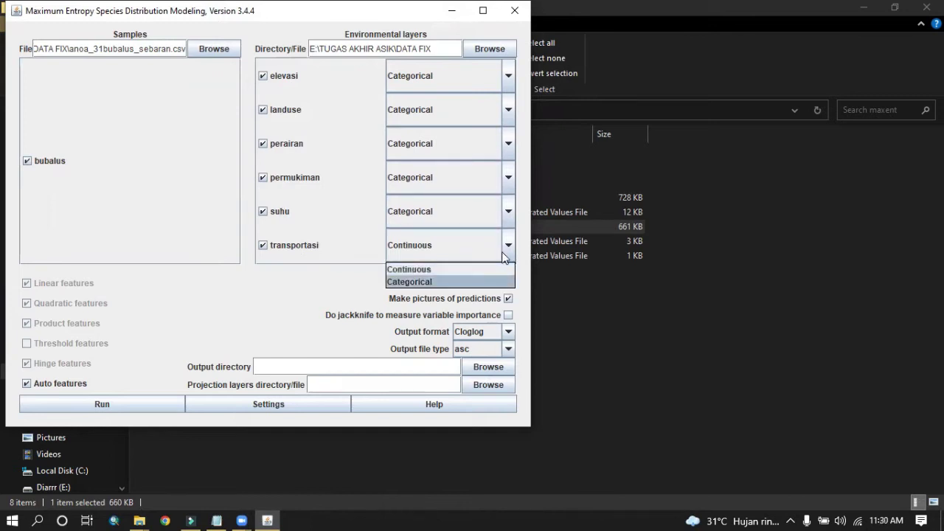
{"action": "left_click", "coordinate": [472, 282]}
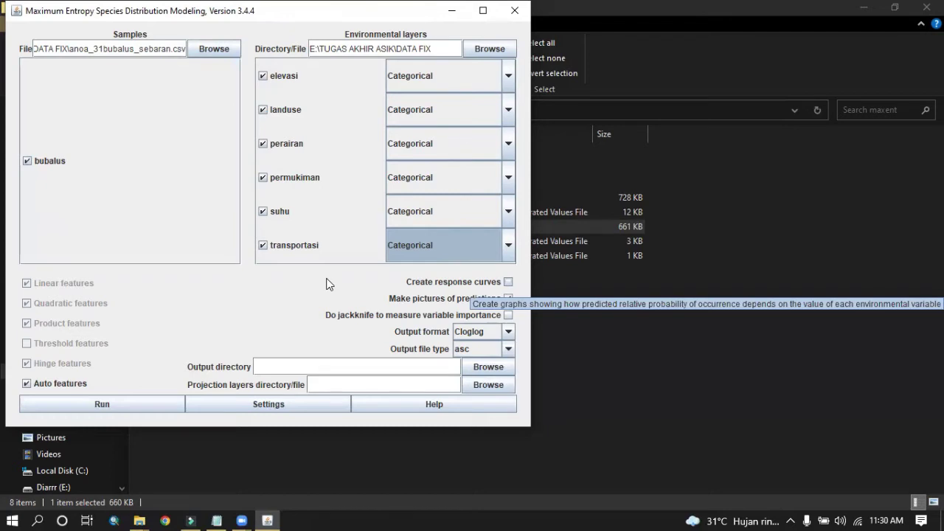
Enable creating response curves and the jackknife test of variable importance.
{"action": "key", "text": "Tab"}
{"action": "key", "text": "space"}
{"action": "key", "text": "Tab"}
{"action": "key", "text": "Tab"}
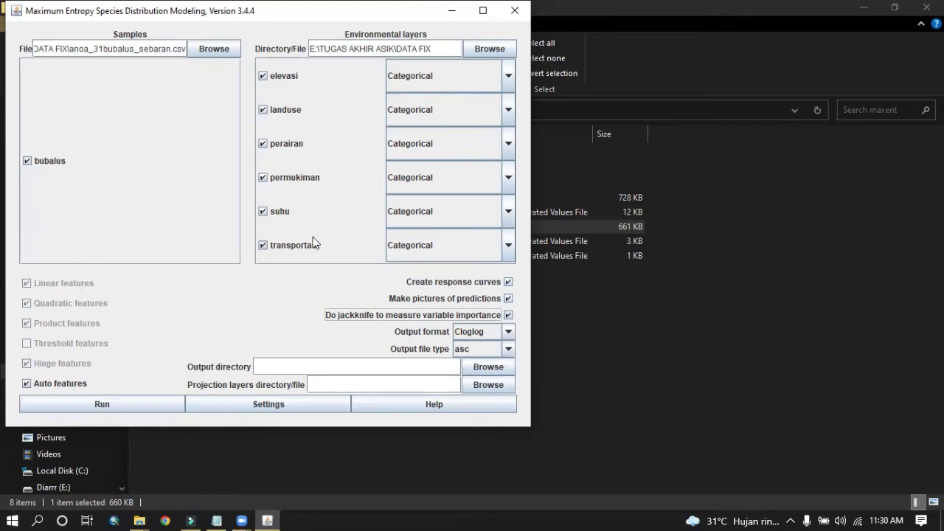
Browse for the output directory and create a new folder named HASIL in E:\Anoa.
{"action": "left_click", "coordinate": [490, 367]}
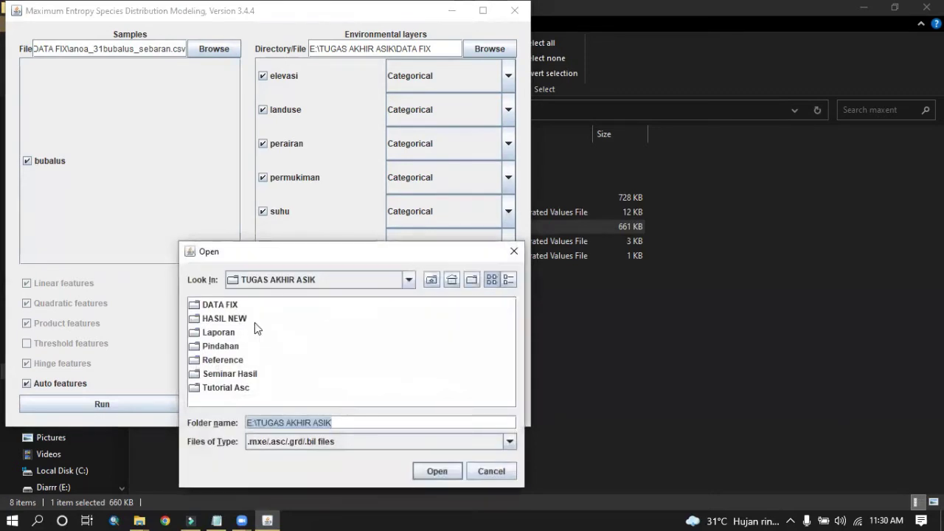
{"action": "left_click", "coordinate": [318, 279]}
{"action": "scroll", "coordinate": [318, 313], "scroll_direction": "up", "scroll_amount": 1}
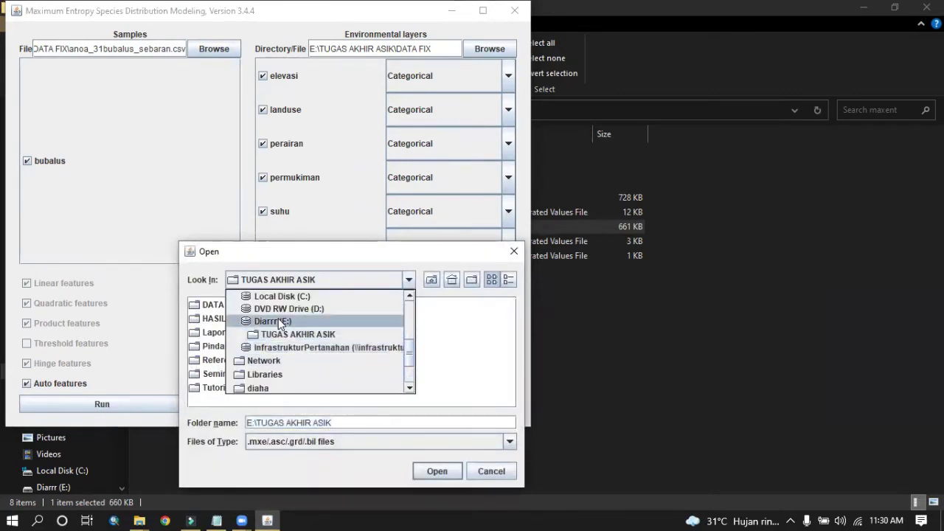
{"action": "left_click", "coordinate": [279, 325]}
{"action": "double_click", "coordinate": [211, 305]}
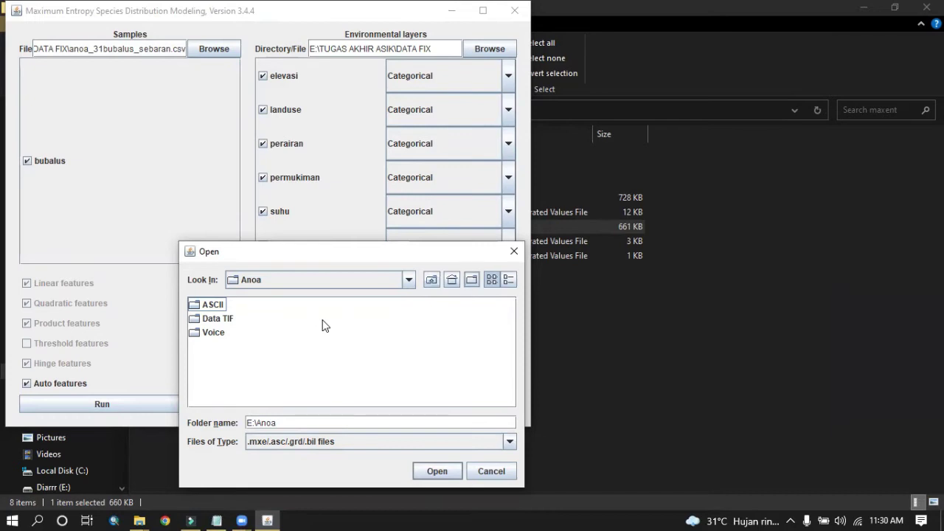
{"action": "left_click", "coordinate": [471, 280]}
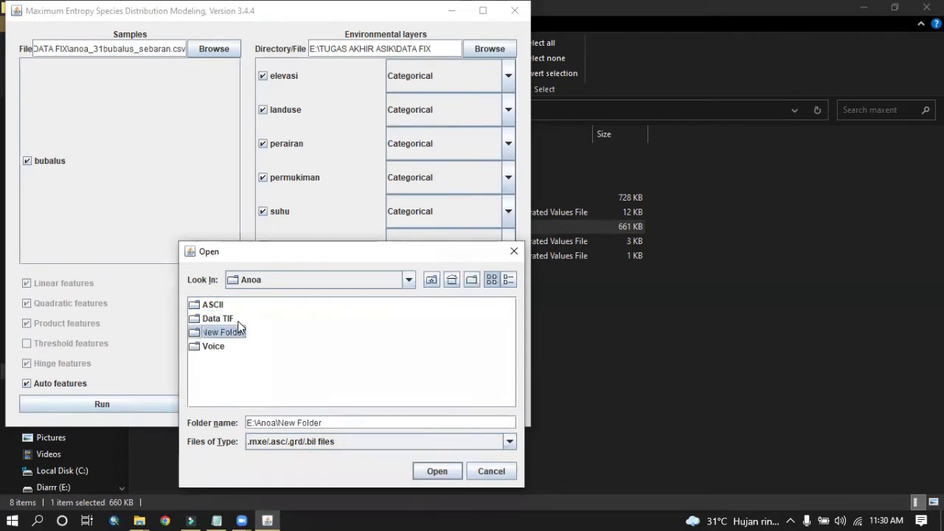
{"action": "key", "text": "BackSpace"}
{"action": "type", "text": "HASIL"}
{"action": "key", "text": "Return"}
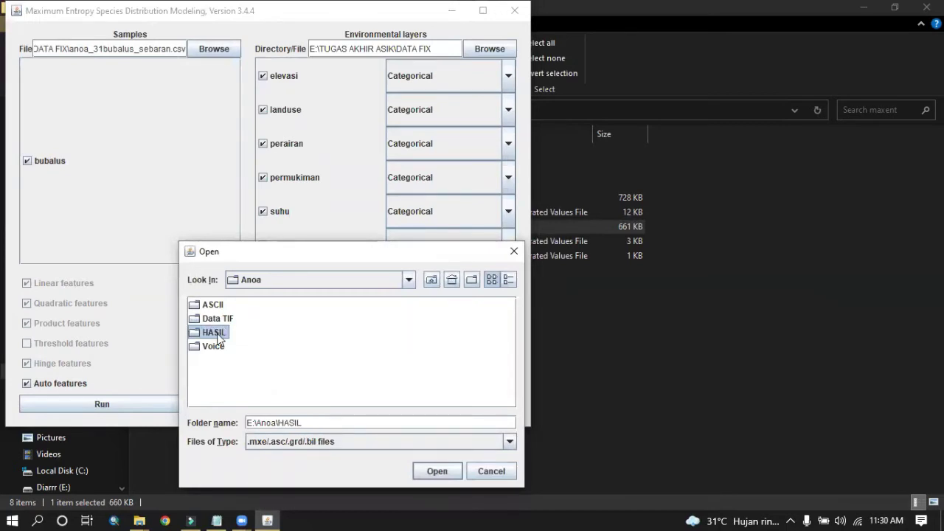
Choose the HASIL folder in E:\Anoa as the output directory.
{"action": "double_click", "coordinate": [214, 333]}
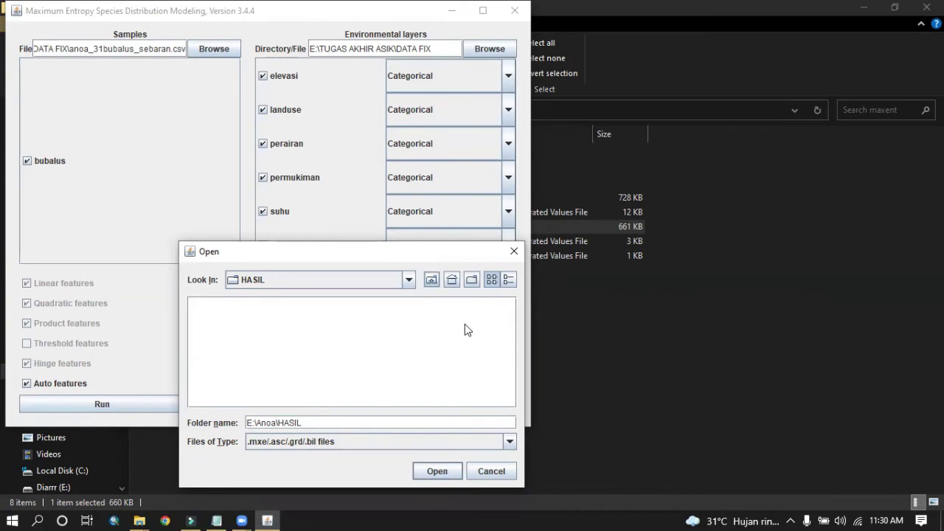
{"action": "key", "text": "BackSpace"}
{"action": "left_click", "coordinate": [218, 333]}
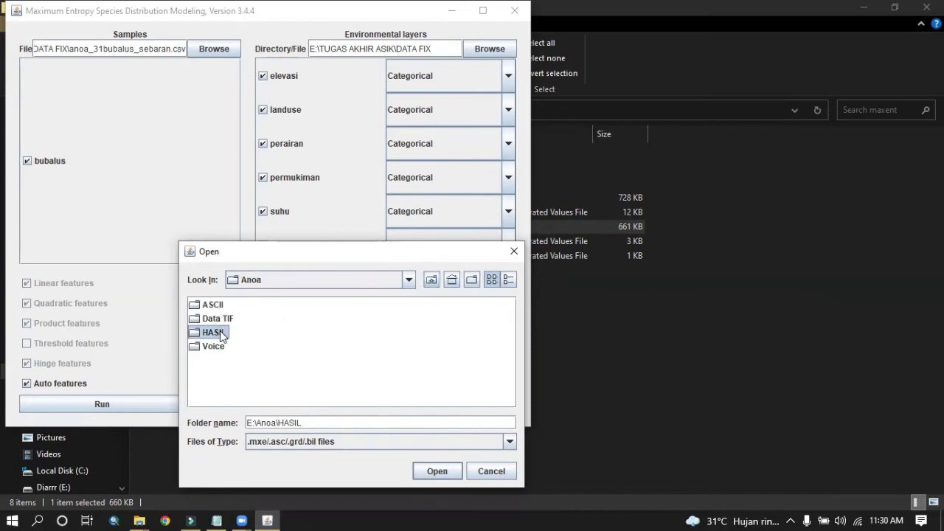
{"action": "left_click", "coordinate": [450, 471]}
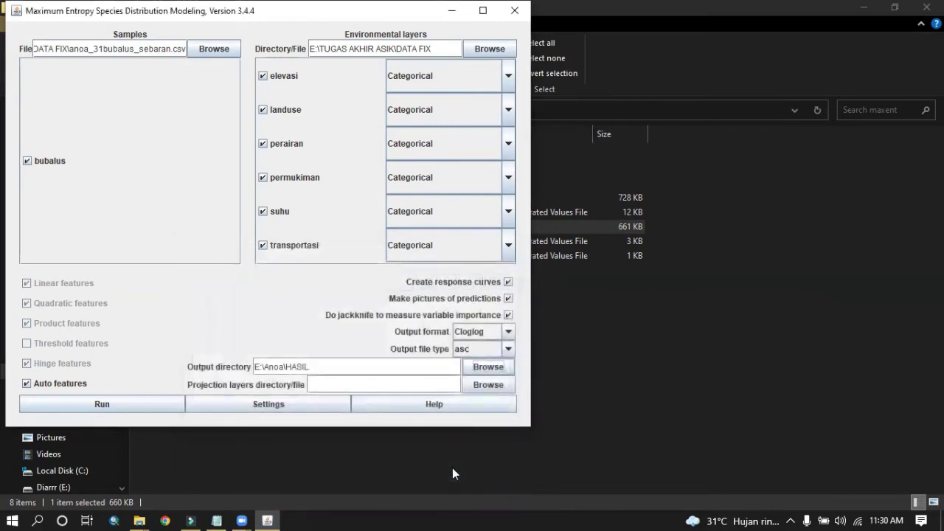
Check the random test percentage in the basic model settings, close the settings and run the MaxEnt model.
{"action": "left_click", "coordinate": [287, 404]}
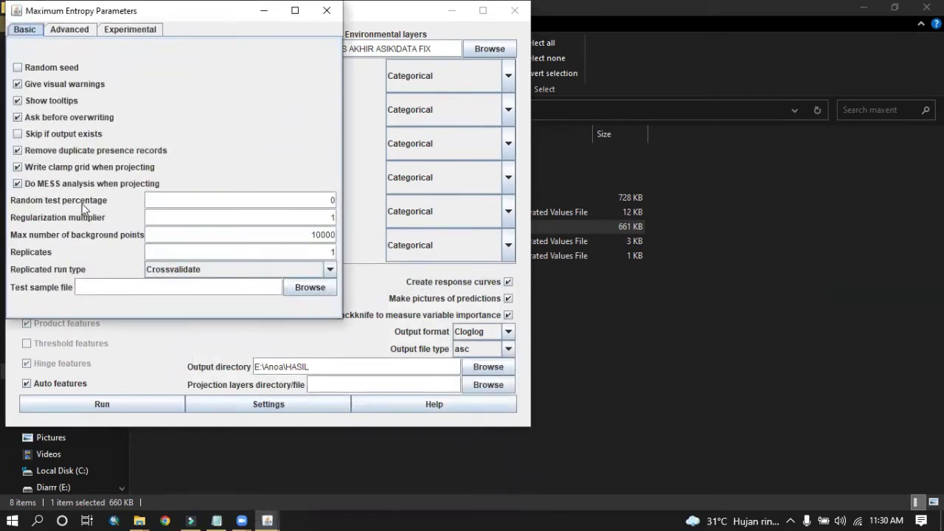
{"action": "left_click", "coordinate": [311, 201]}
{"action": "left_click", "coordinate": [327, 12]}
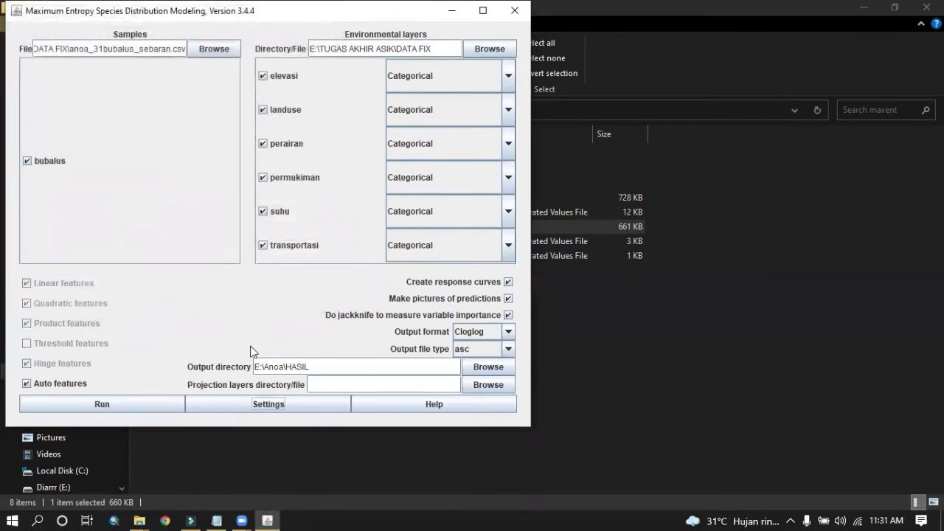
{"action": "left_click", "coordinate": [102, 407]}
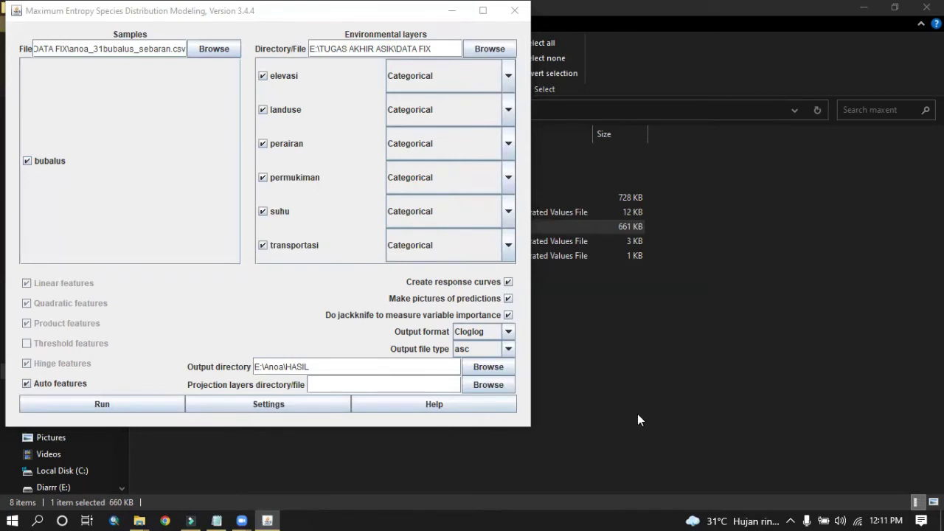
Switch to File Explorer, open the HASIL folder in E:\Anoa and look through the images in its plots folder.
{"action": "left_click", "coordinate": [625, 390]}
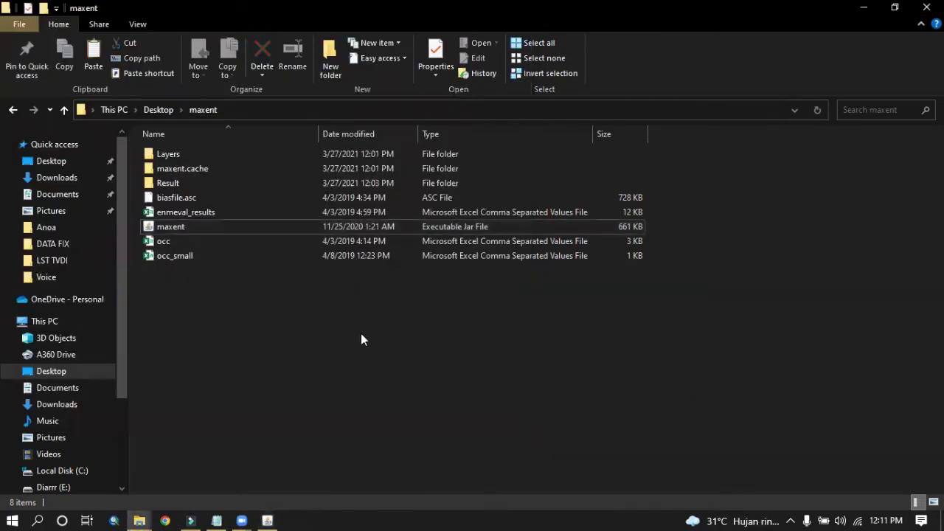
{"action": "mouse_move", "coordinate": [140, 516]}
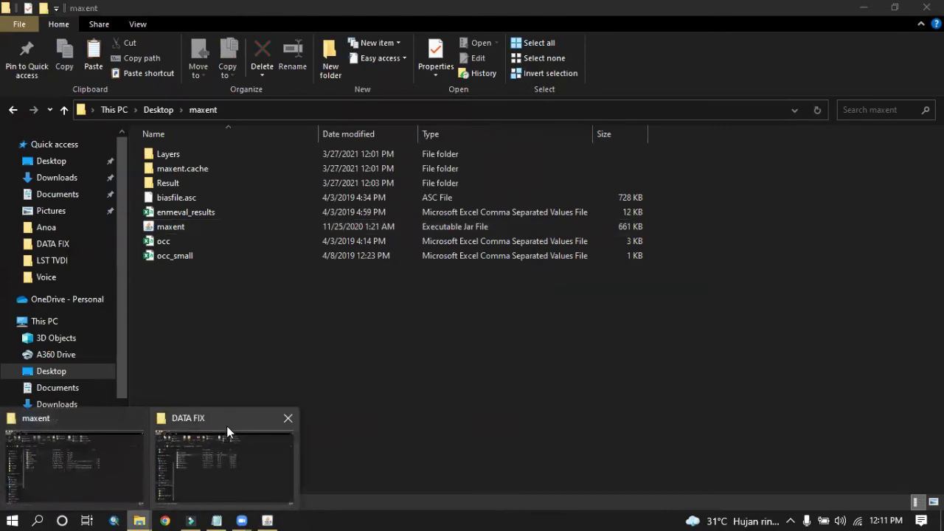
{"action": "left_click", "coordinate": [226, 427]}
{"action": "left_click", "coordinate": [177, 113]}
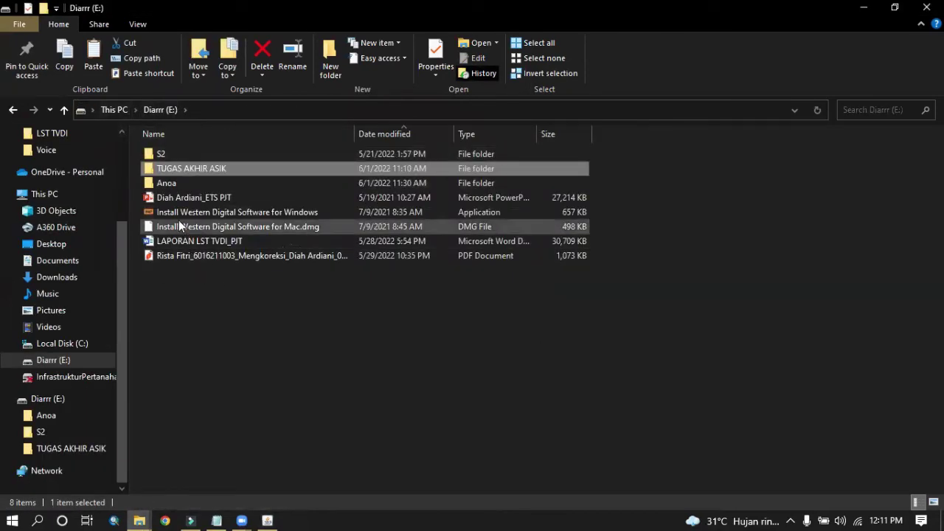
{"action": "double_click", "coordinate": [161, 185]}
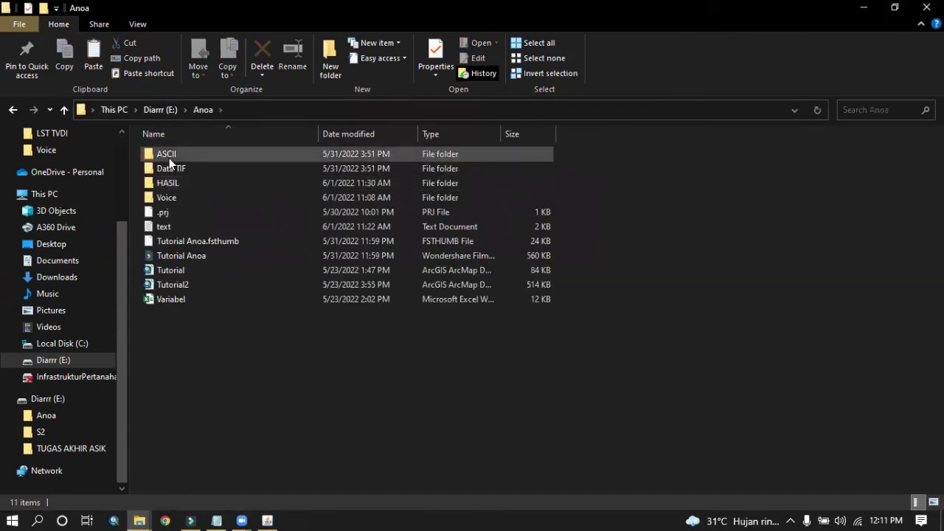
{"action": "double_click", "coordinate": [170, 183]}
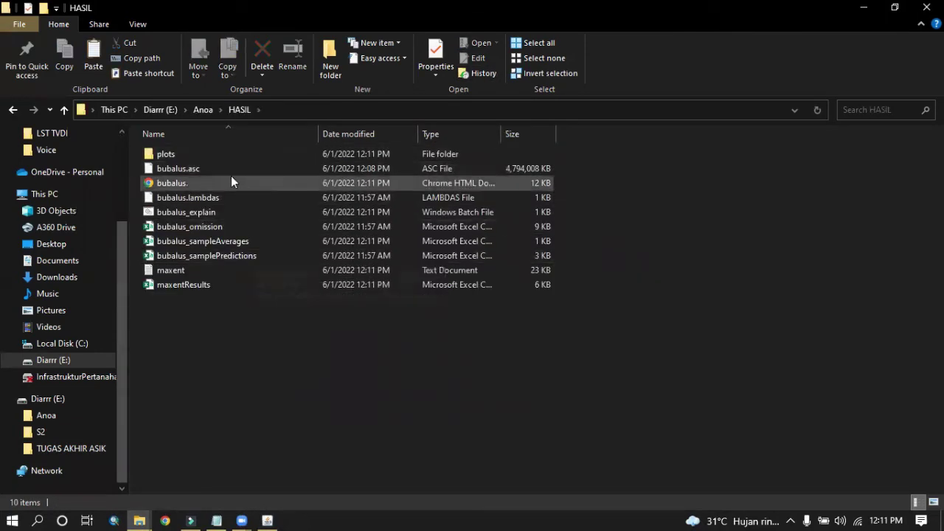
{"action": "double_click", "coordinate": [191, 153]}
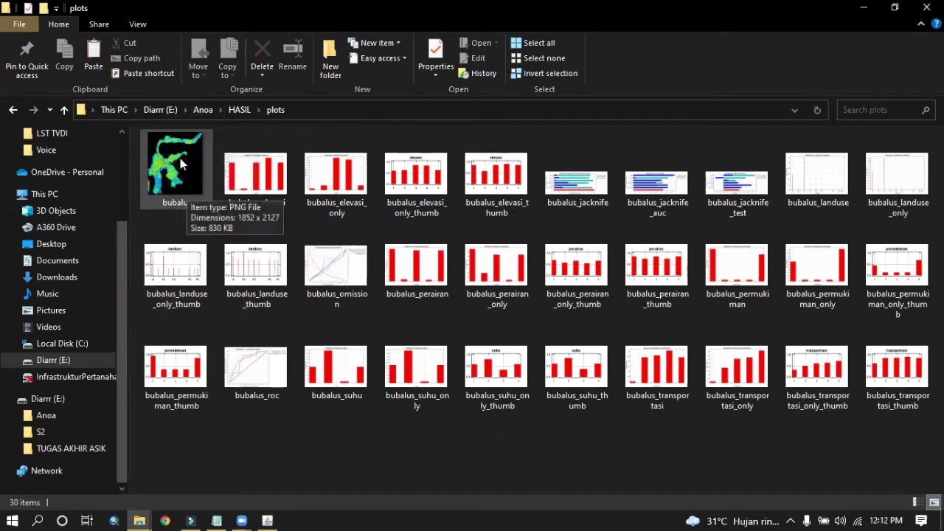
{"action": "left_click", "coordinate": [227, 109]}
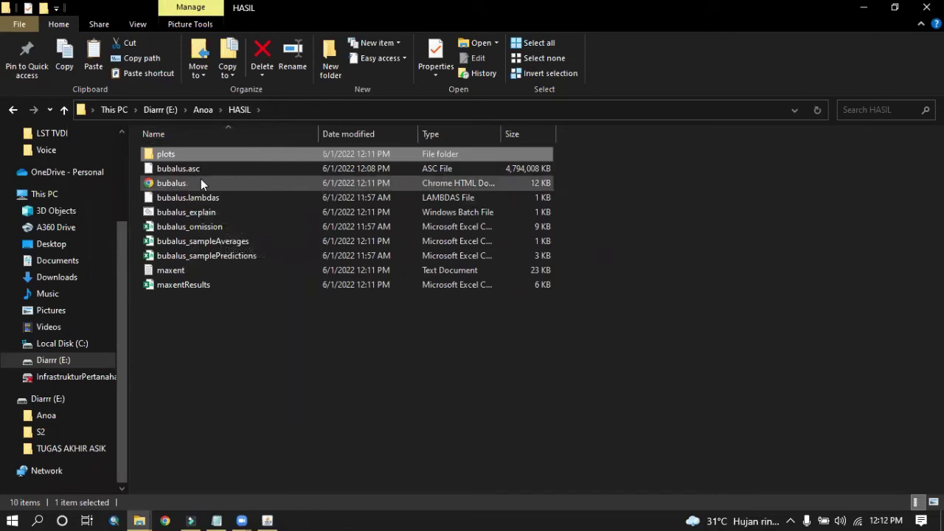
Switch to Chrome with the bubalus HTML report and examine the omission graph, ROC curve and threshold table.
{"action": "left_click", "coordinate": [276, 180]}
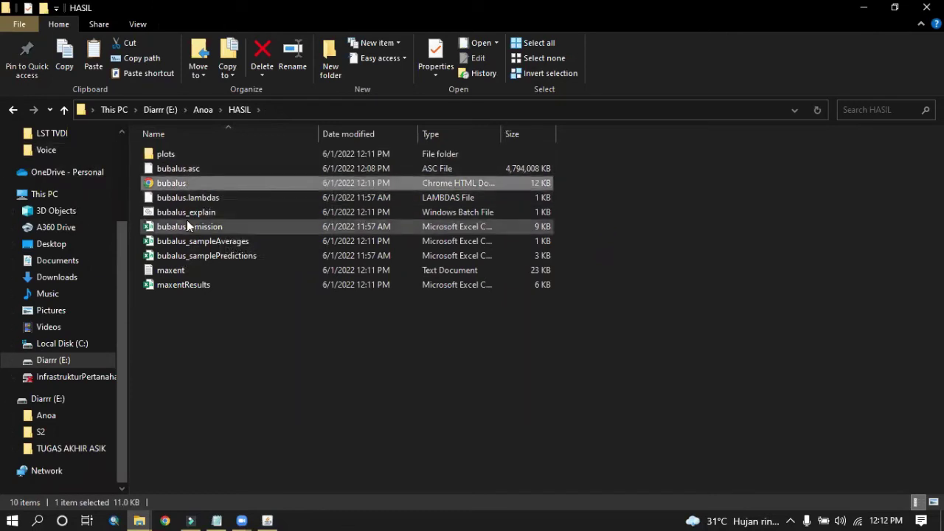
{"action": "left_click", "coordinate": [164, 520]}
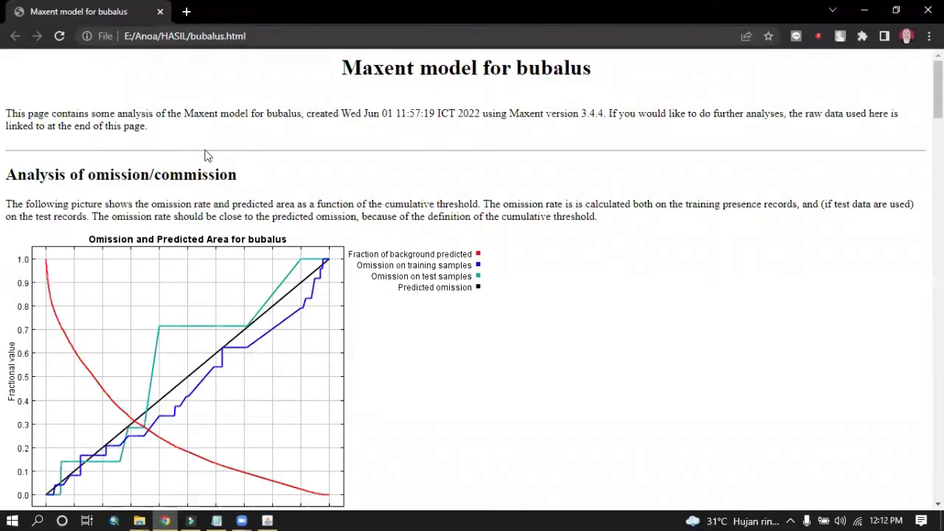
{"action": "scroll", "coordinate": [83, 166], "scroll_direction": "down", "scroll_amount": 1}
{"action": "scroll", "coordinate": [306, 270], "scroll_direction": "down", "scroll_amount": 1}
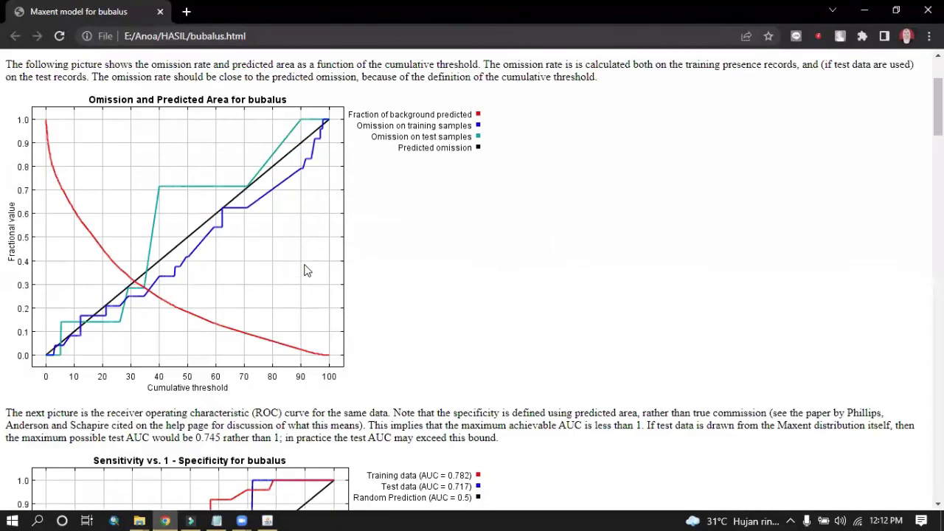
{"action": "scroll", "coordinate": [280, 289], "scroll_direction": "down", "scroll_amount": 4}
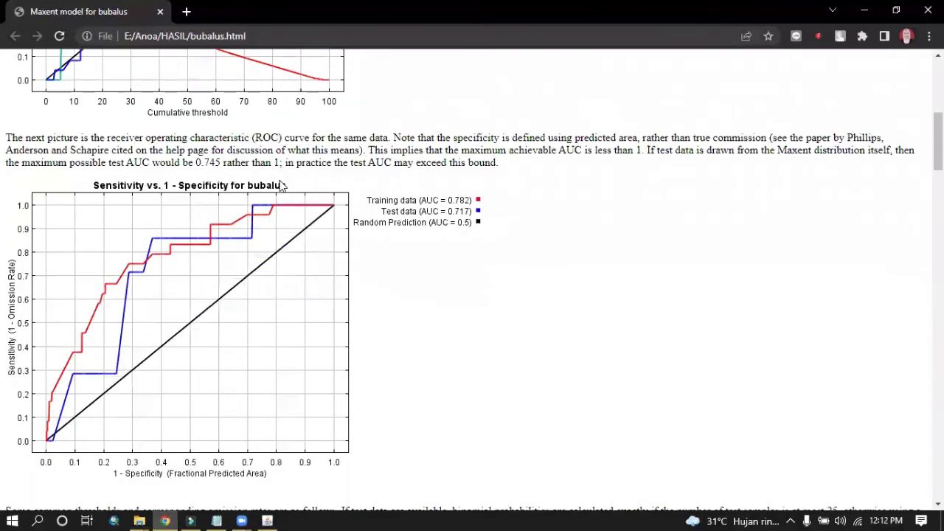
{"action": "scroll", "coordinate": [260, 222], "scroll_direction": "down", "scroll_amount": 1}
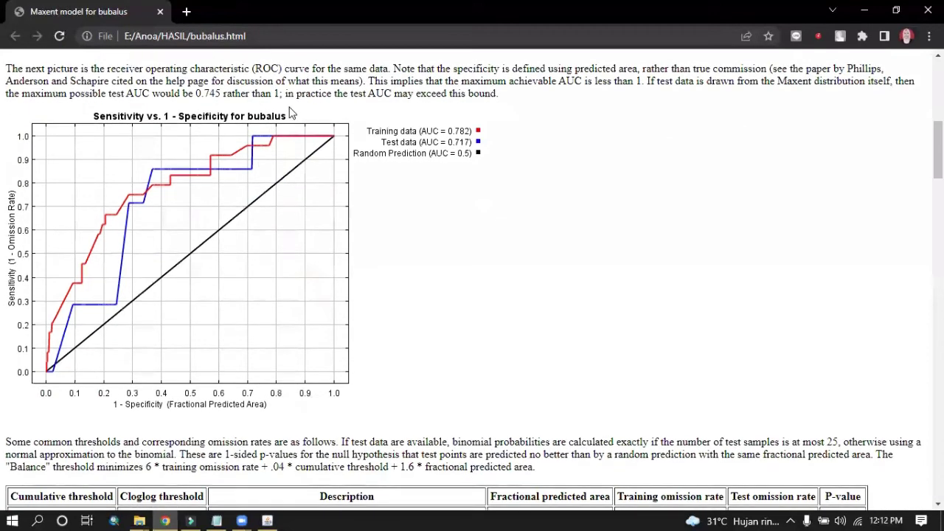
{"action": "scroll", "coordinate": [289, 168], "scroll_direction": "down", "scroll_amount": 1}
{"action": "scroll", "coordinate": [287, 173], "scroll_direction": "up", "scroll_amount": 1}
{"action": "scroll", "coordinate": [216, 295], "scroll_direction": "down", "scroll_amount": 3}
{"action": "scroll", "coordinate": [217, 295], "scroll_direction": "down", "scroll_amount": 3}
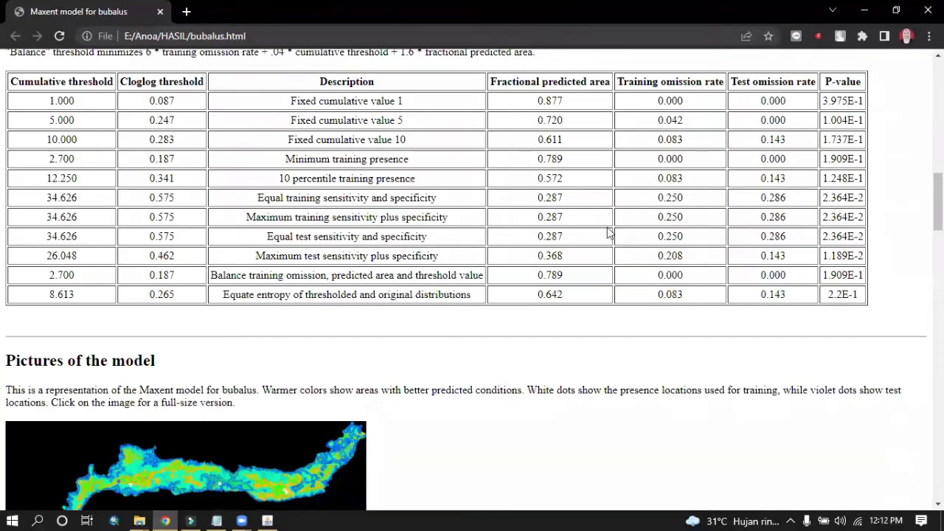
Examine the prediction map, response curves, variable contributions table and jackknife charts in the bubalus report.
{"action": "scroll", "coordinate": [232, 303], "scroll_direction": "down", "scroll_amount": 5}
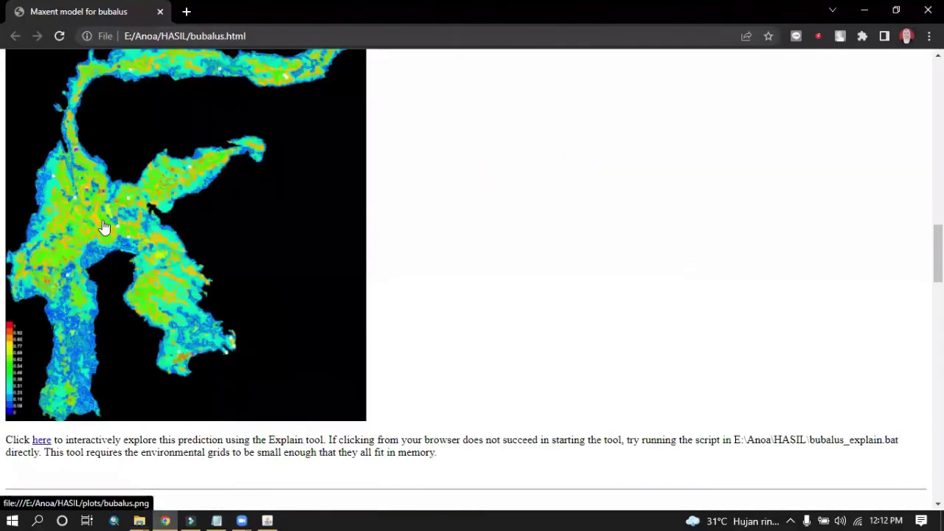
{"action": "scroll", "coordinate": [131, 306], "scroll_direction": "down", "scroll_amount": 5}
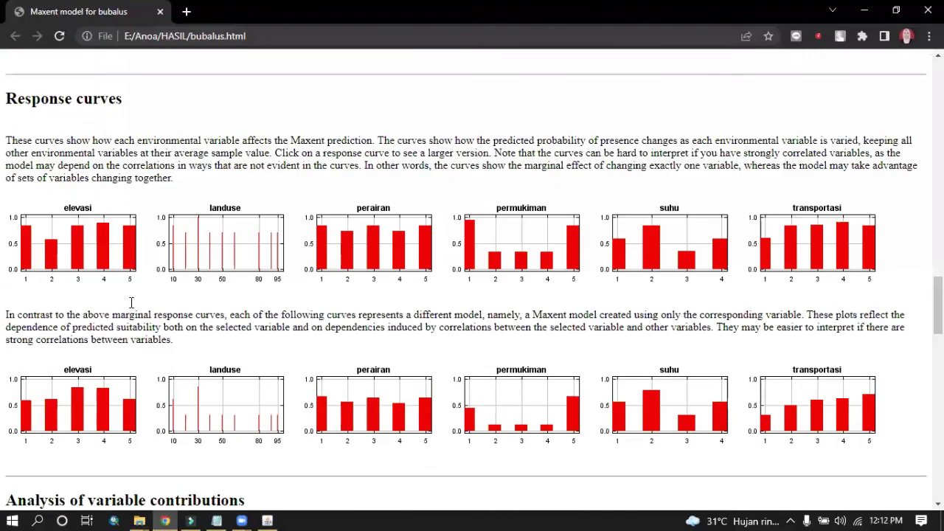
{"action": "scroll", "coordinate": [335, 239], "scroll_direction": "down", "scroll_amount": 1}
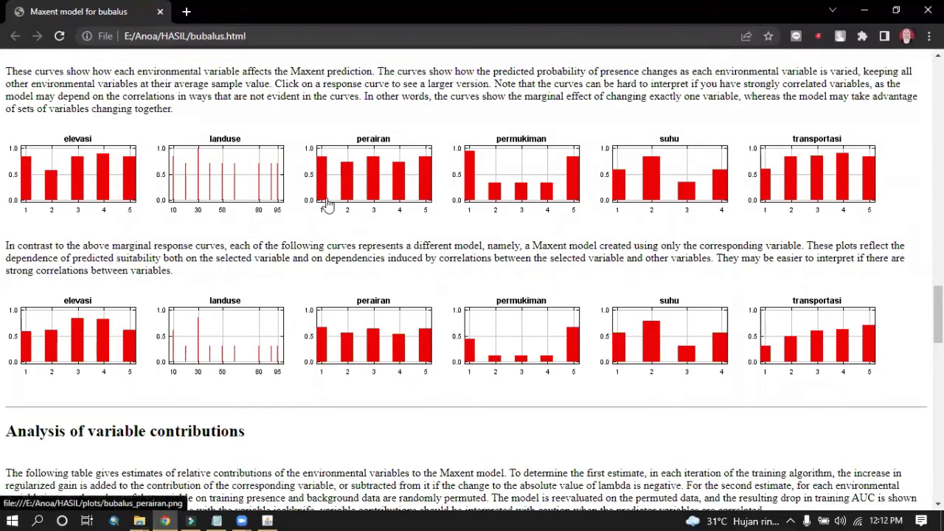
{"action": "scroll", "coordinate": [118, 250], "scroll_direction": "down", "scroll_amount": 5}
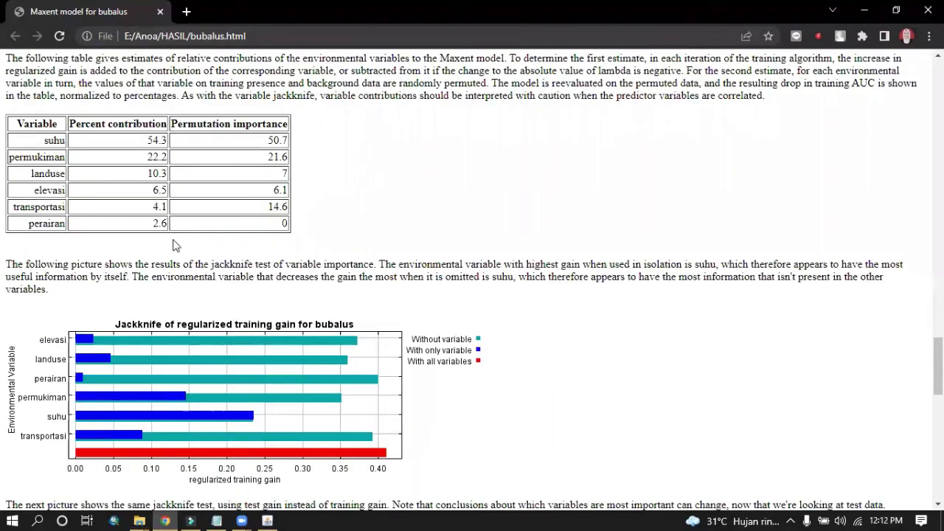
{"action": "scroll", "coordinate": [244, 277], "scroll_direction": "down", "scroll_amount": 2}
{"action": "scroll", "coordinate": [244, 277], "scroll_direction": "down", "scroll_amount": 8}
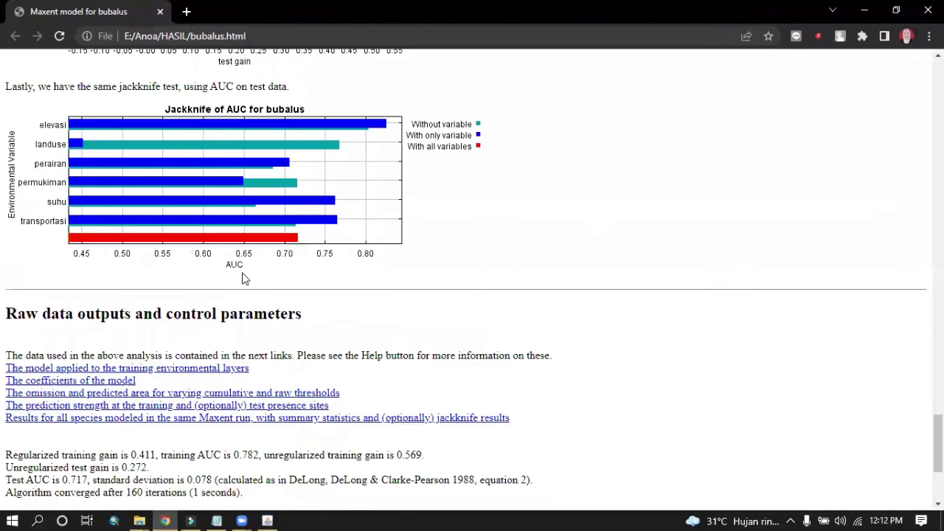
Go back over the bubalus report from the jackknife charts up to the omission graph.
{"action": "scroll", "coordinate": [258, 276], "scroll_direction": "up", "scroll_amount": 12}
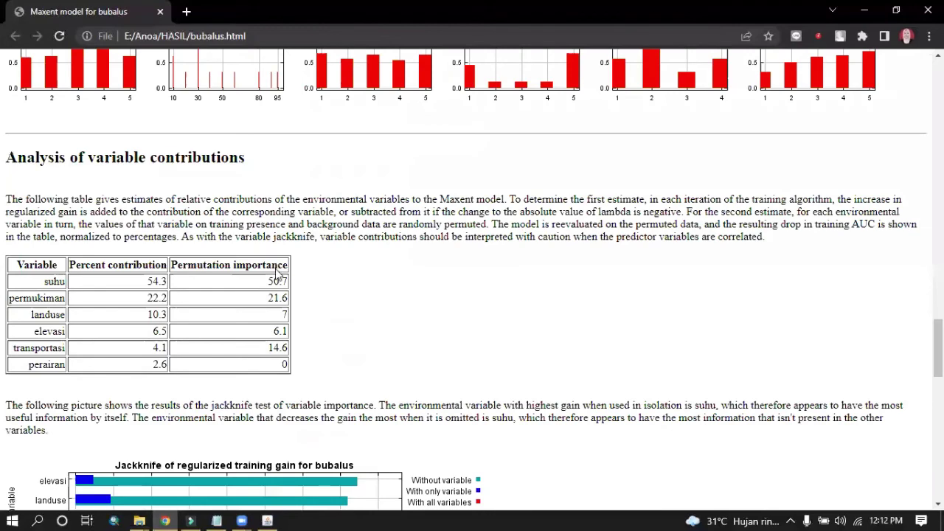
{"action": "scroll", "coordinate": [277, 274], "scroll_direction": "up", "scroll_amount": 15}
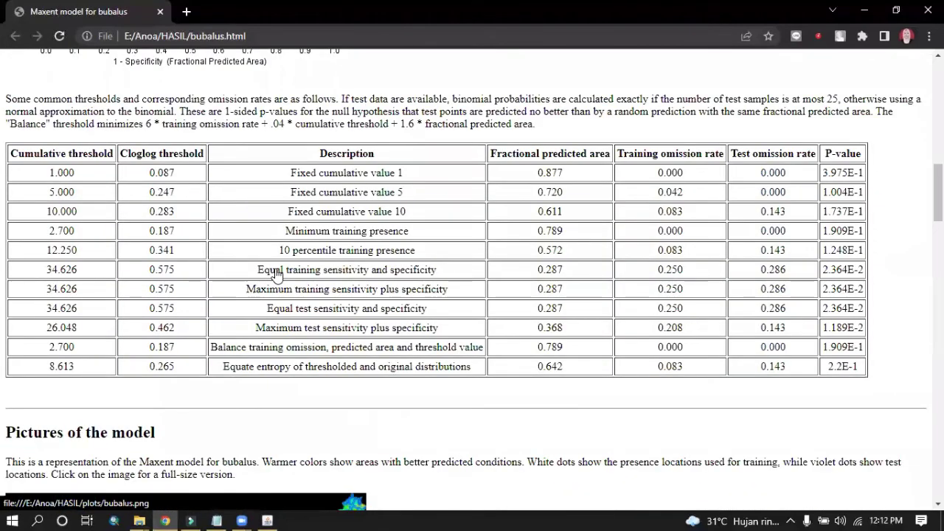
{"action": "scroll", "coordinate": [276, 273], "scroll_direction": "up", "scroll_amount": 10}
{"action": "scroll", "coordinate": [275, 271], "scroll_direction": "down", "scroll_amount": 6}
{"action": "scroll", "coordinate": [329, 270], "scroll_direction": "up", "scroll_amount": 5}
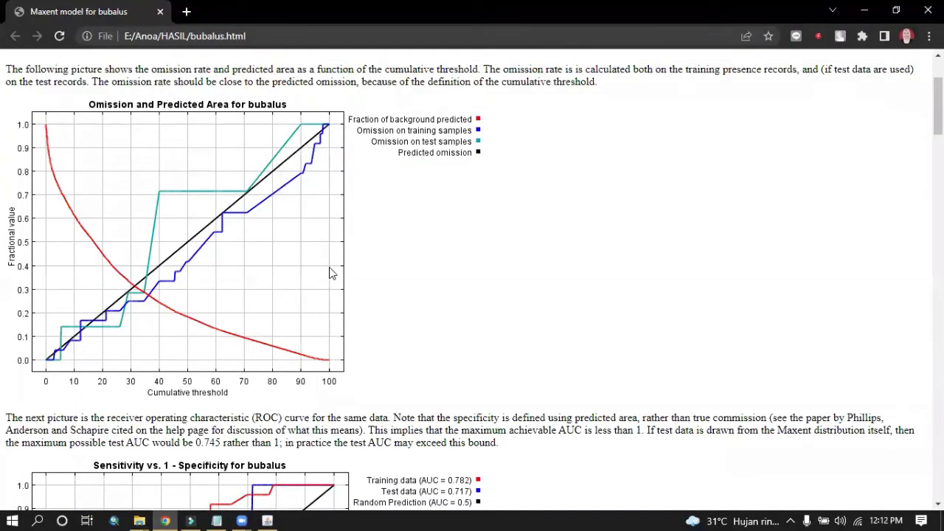
{"action": "scroll", "coordinate": [331, 273], "scroll_direction": "up", "scroll_amount": 2}
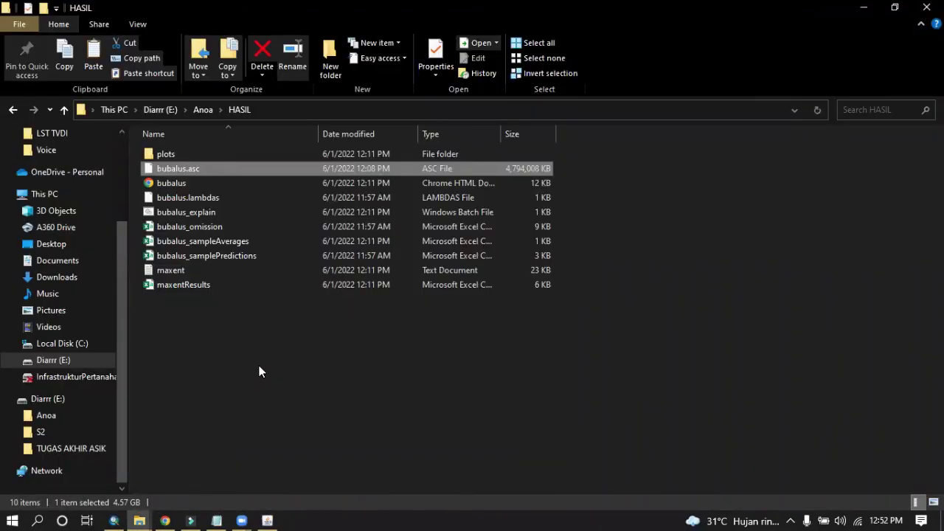
Check the bubalus.asc file among the model outputs in the HASIL folder.
{"action": "left_click", "coordinate": [260, 363]}
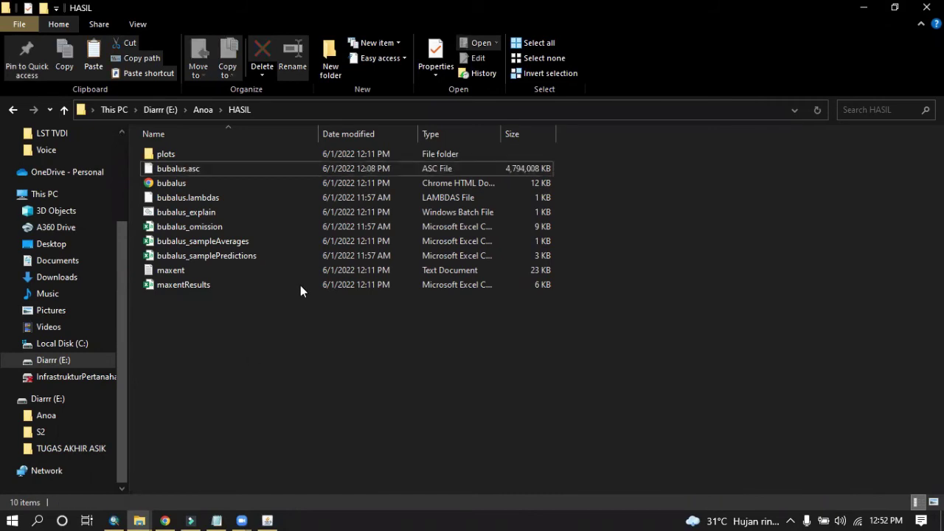
{"action": "left_click", "coordinate": [408, 169]}
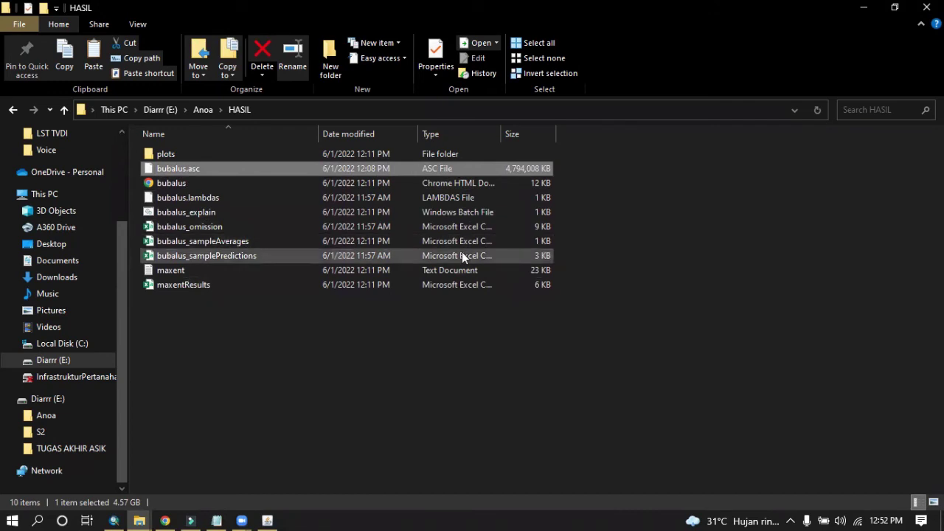
{"action": "left_click", "coordinate": [166, 345]}
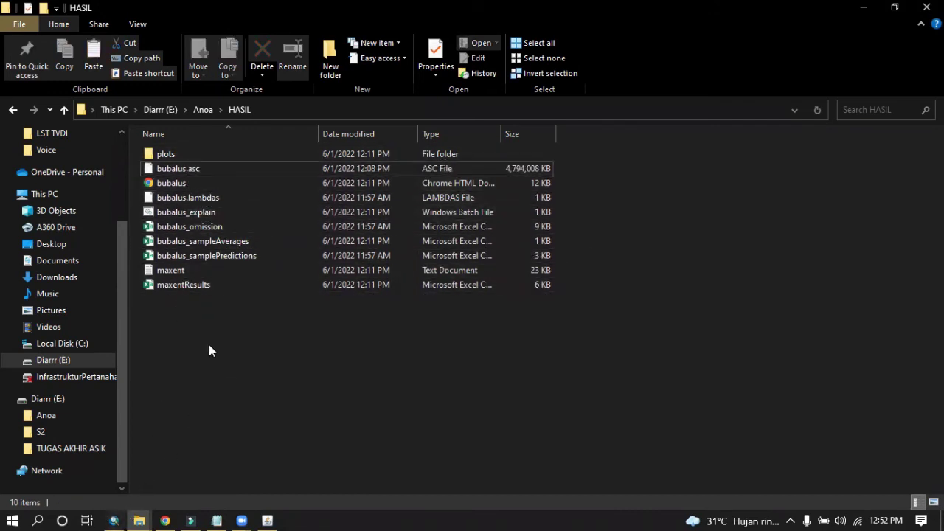
Switch to ArcMap, search for "ascii to raster" and open the ASCII to Raster conversion tool.
{"action": "left_click", "coordinate": [116, 518]}
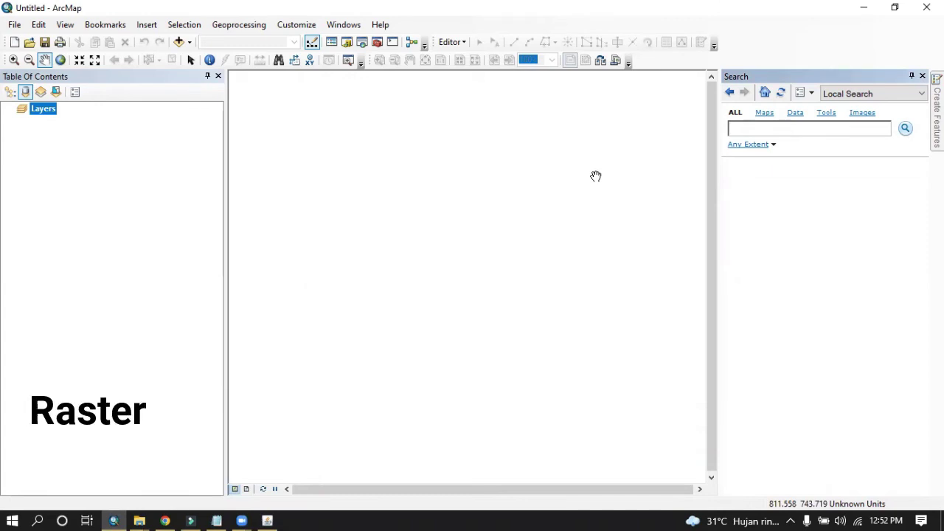
{"action": "type", "text": "ac"}
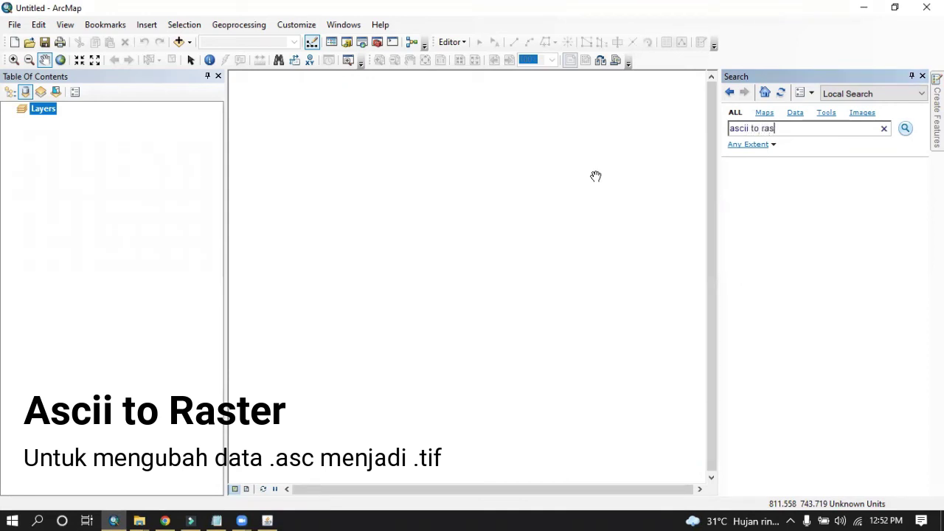
{"action": "key", "text": "Return"}
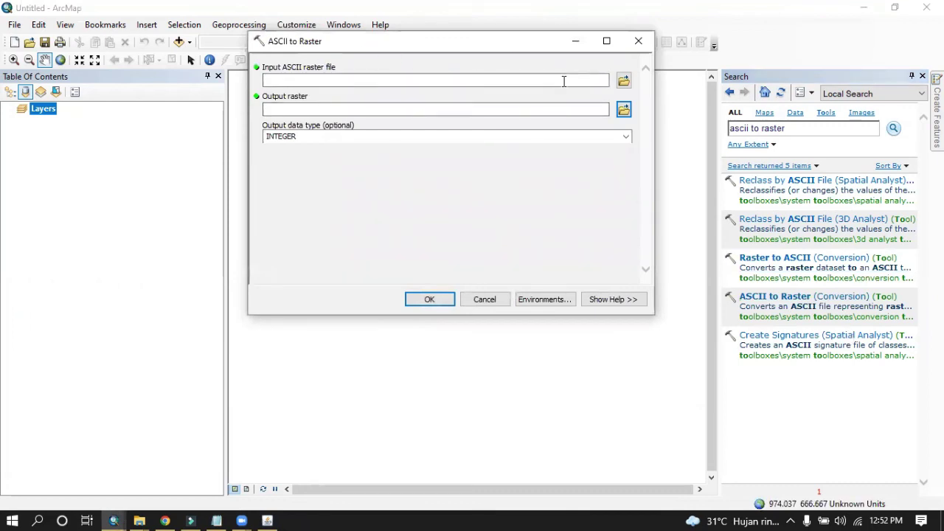
Set the input ASCII raster file to bubalus.asc from the E:\Anoa\HASIL folder.
{"action": "left_click", "coordinate": [624, 82]}
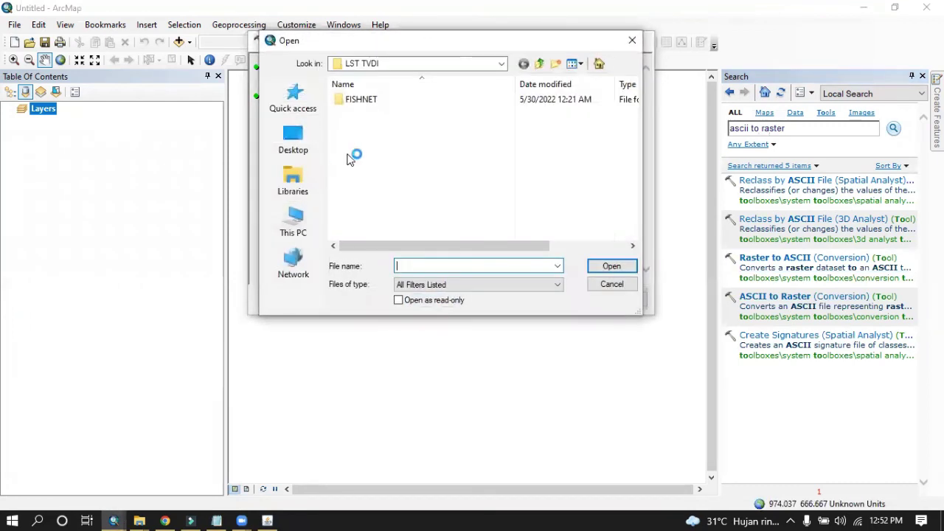
{"action": "key", "text": "alt+Down"}
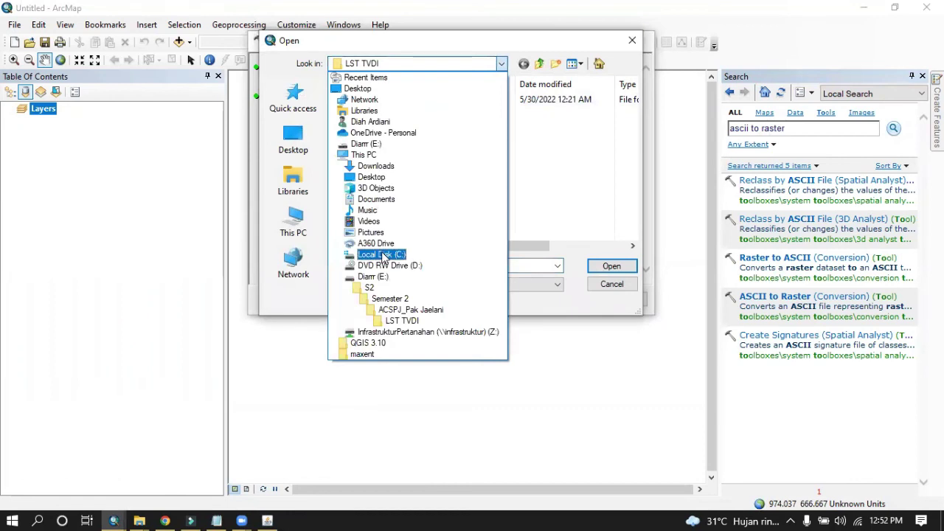
{"action": "key", "text": "Escape"}
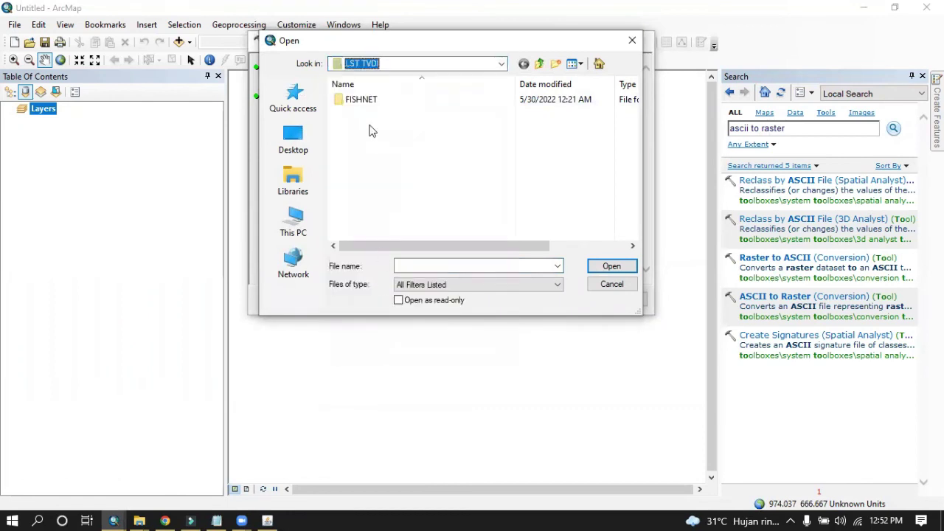
{"action": "left_click", "coordinate": [501, 63]}
{"action": "left_click", "coordinate": [373, 276]}
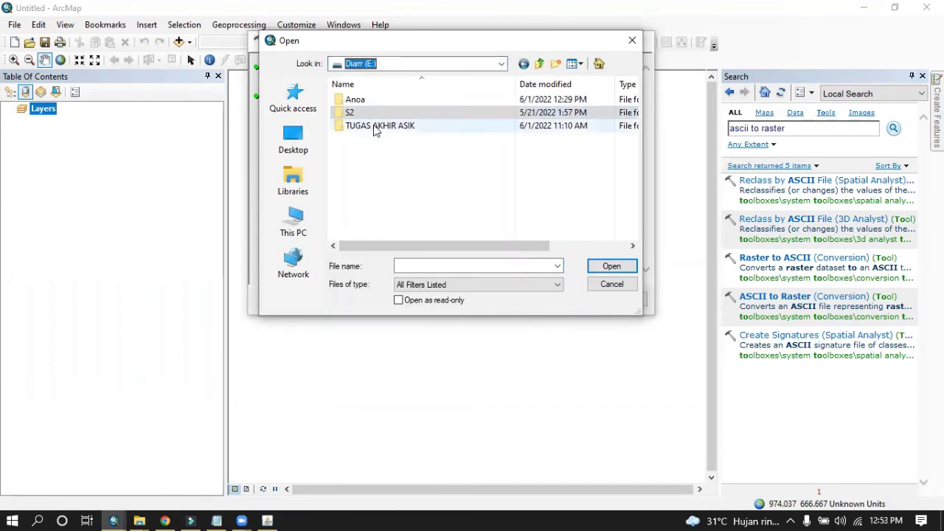
{"action": "double_click", "coordinate": [361, 100]}
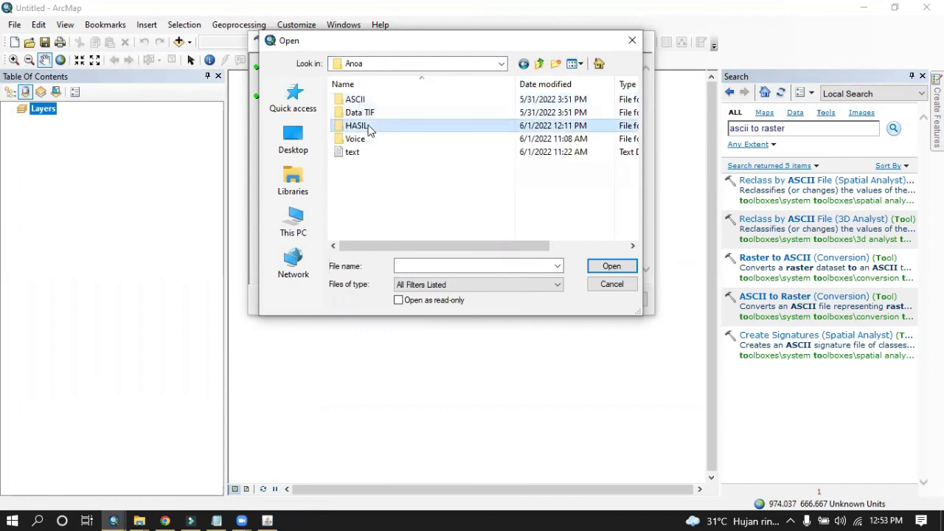
{"action": "double_click", "coordinate": [369, 127]}
{"action": "left_click", "coordinate": [371, 116]}
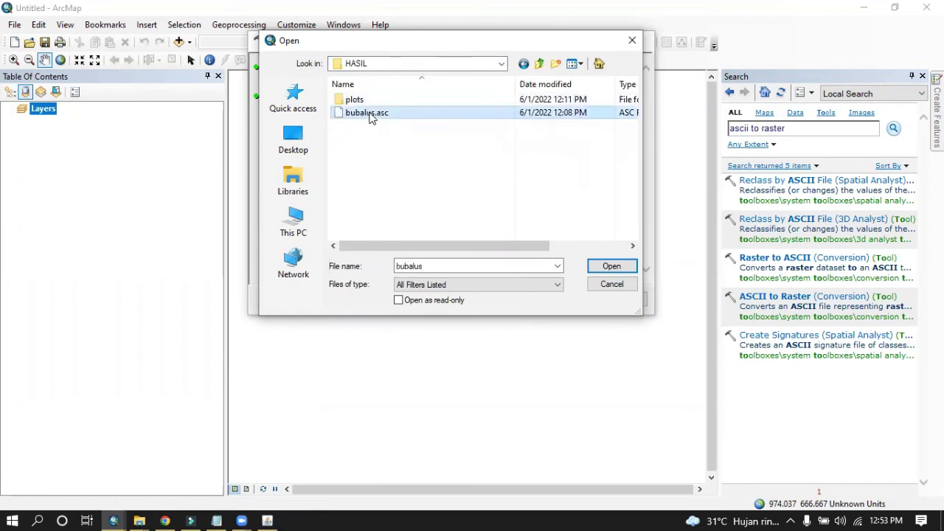
{"action": "left_click", "coordinate": [612, 265]}
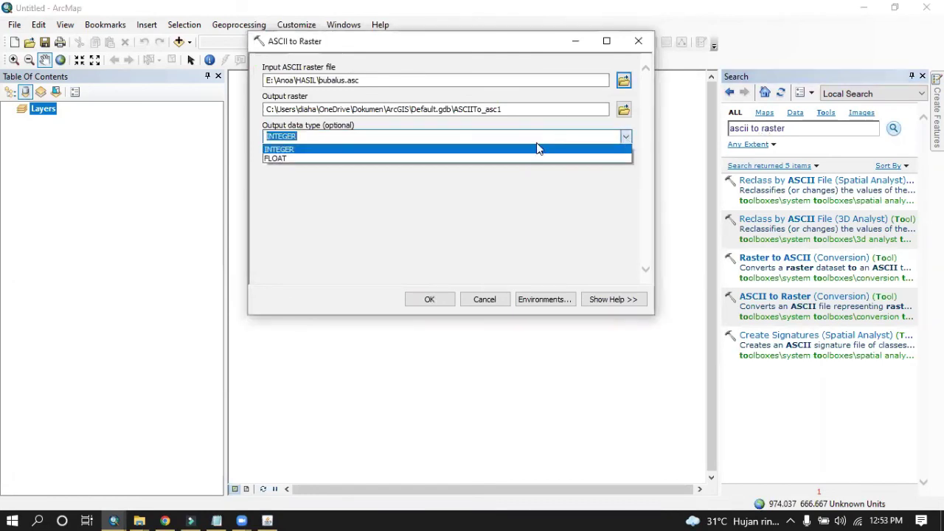
Set the output data type to FLOAT and choose the E:\Anoa\HASIL folder as the location for the output raster.
{"action": "left_click", "coordinate": [277, 157]}
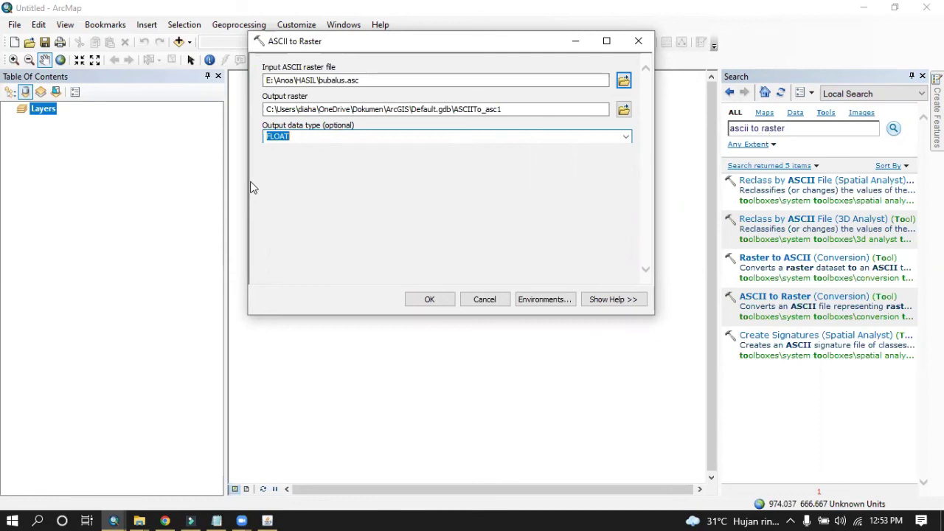
{"action": "left_click", "coordinate": [624, 109]}
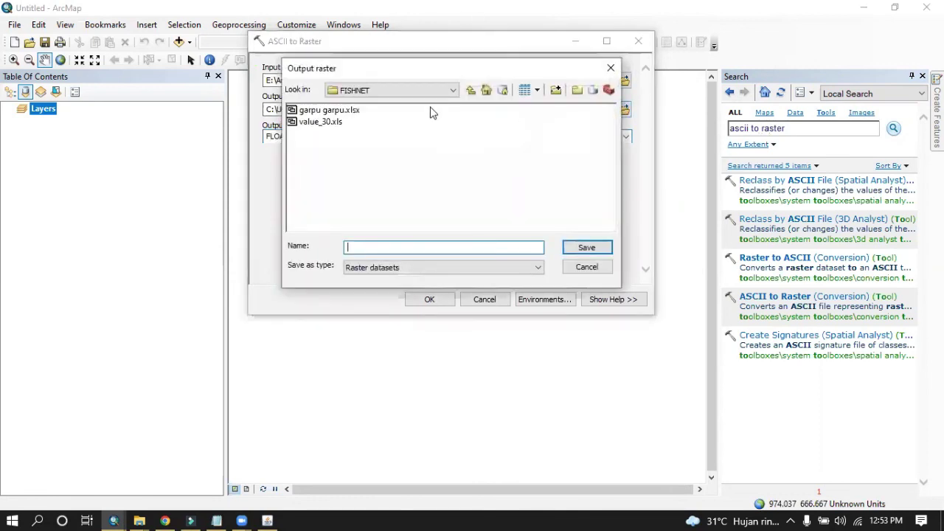
{"action": "left_click", "coordinate": [449, 90]}
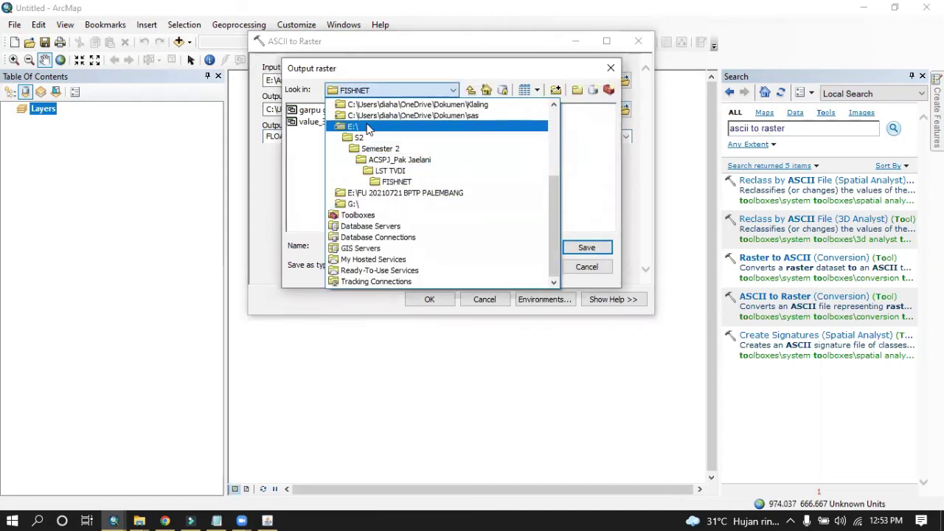
{"action": "key", "text": "Return"}
{"action": "double_click", "coordinate": [314, 121]}
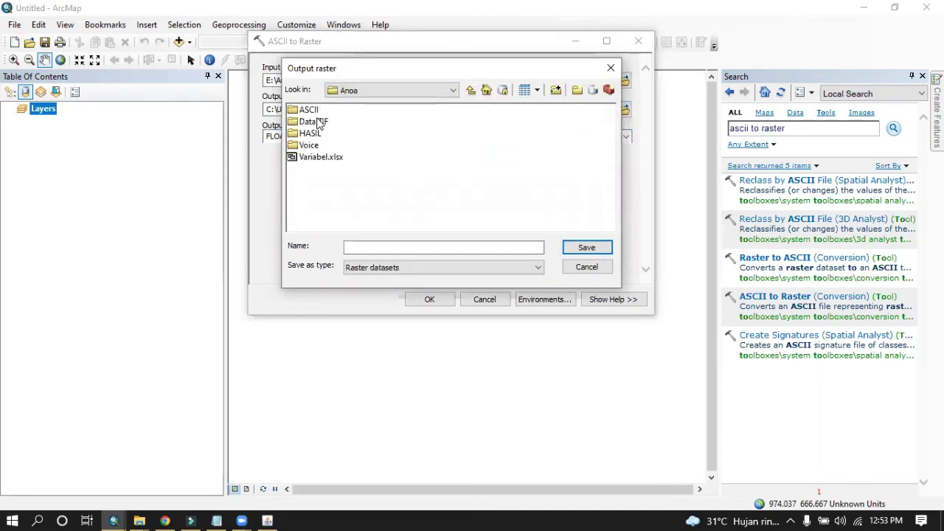
{"action": "double_click", "coordinate": [310, 133]}
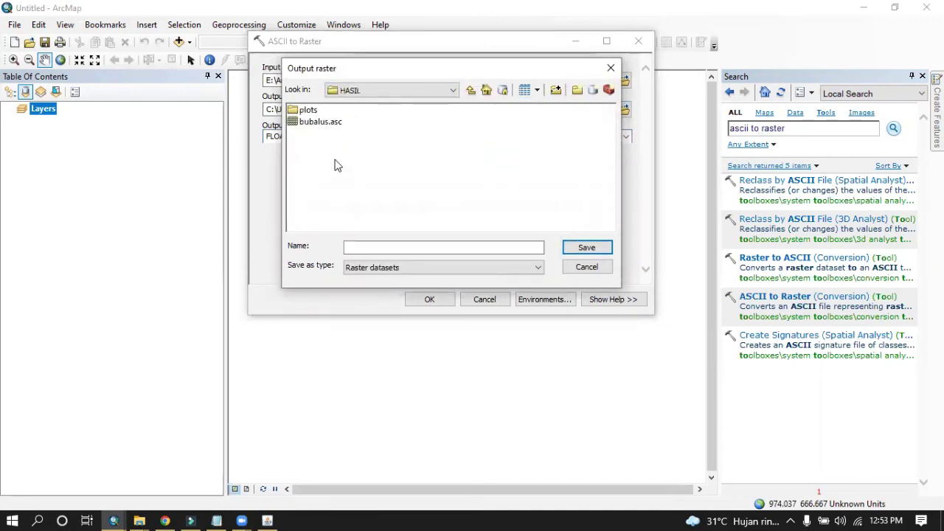
Name the output raster bubalus.tif and run the ASCII to Raster conversion.
{"action": "left_click", "coordinate": [372, 246]}
{"action": "type", "text": "bubalus"}
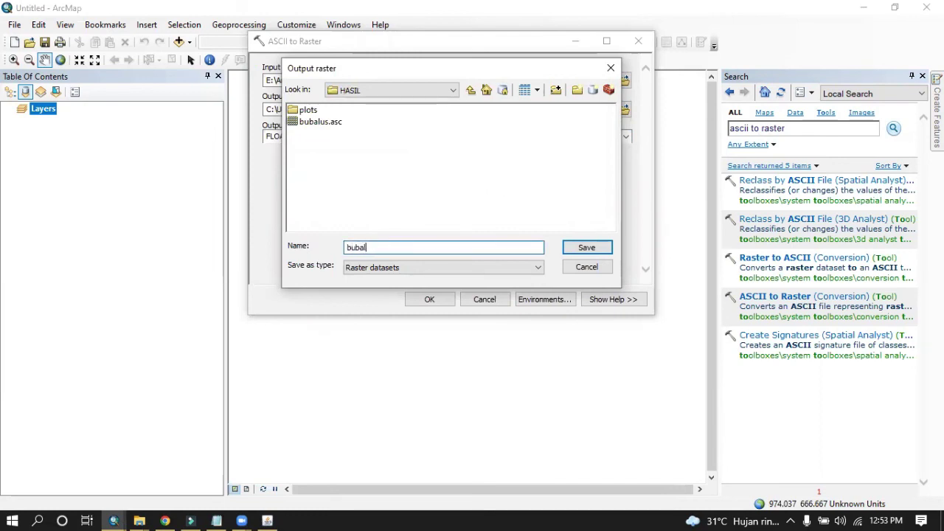
{"action": "type", "text": ".tif"}
{"action": "key", "text": "Return"}
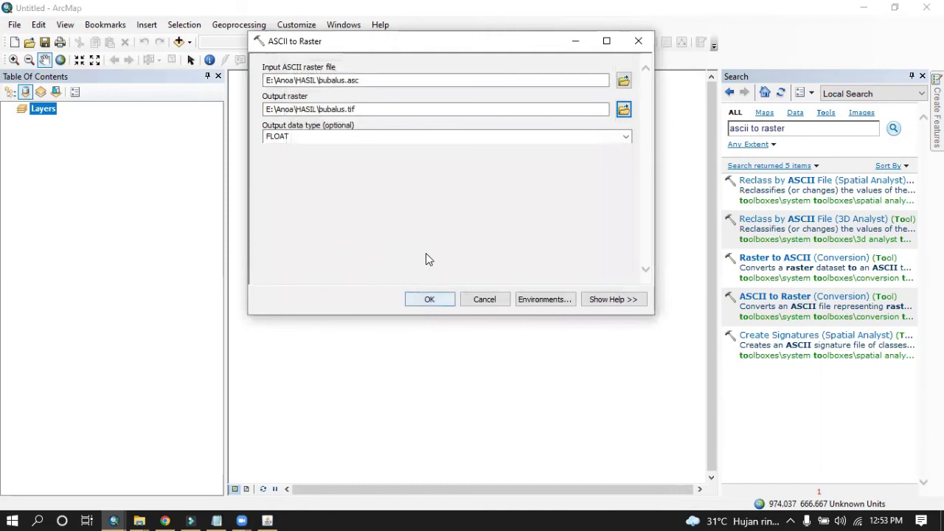
{"action": "key", "text": "Return"}
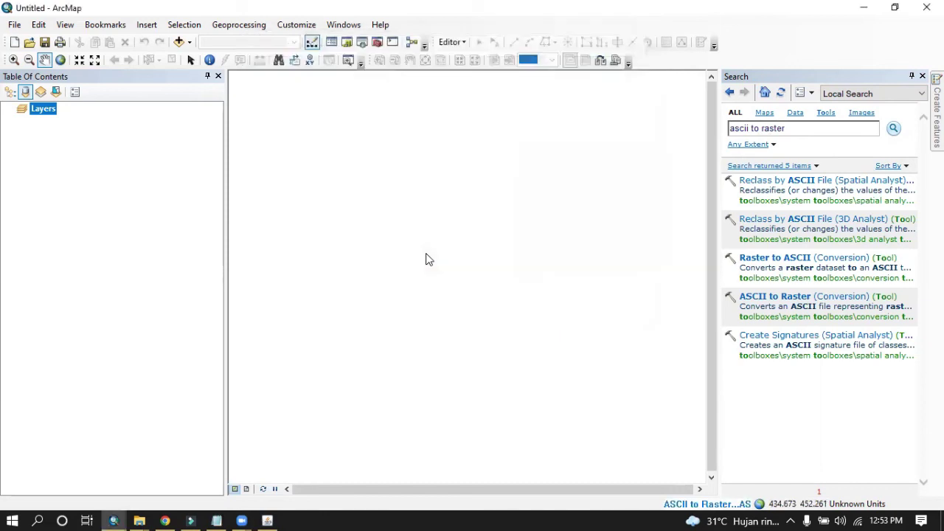